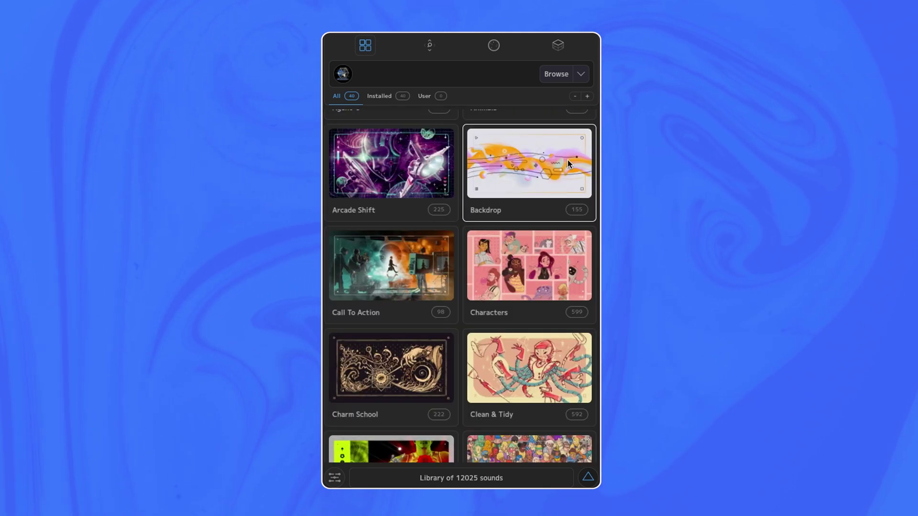
Browse the sound pack library, selecting the Clean & Tidy, Epenthesis, Data Break and Deep Focus packs to view their details
scroll(568, 162, down, 2)
click(515, 202)
click(508, 300)
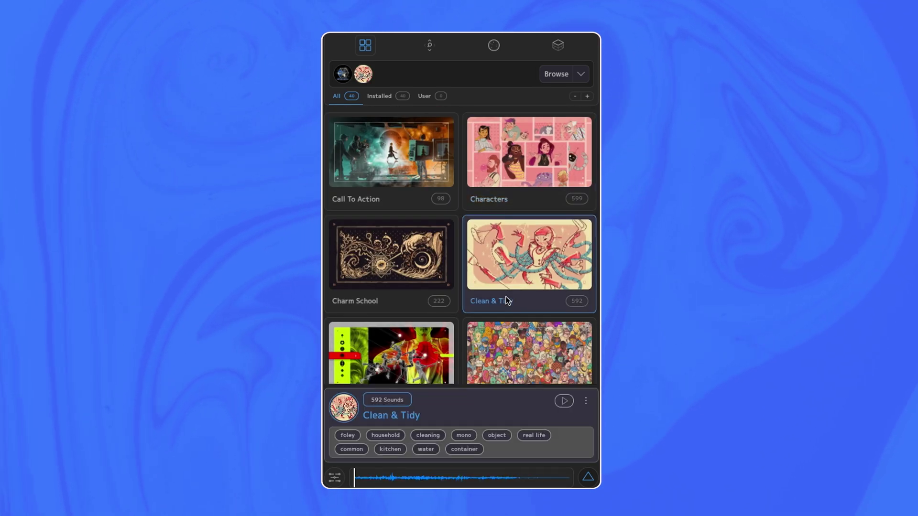
click(502, 341)
scroll(501, 341, down, 5)
click(377, 314)
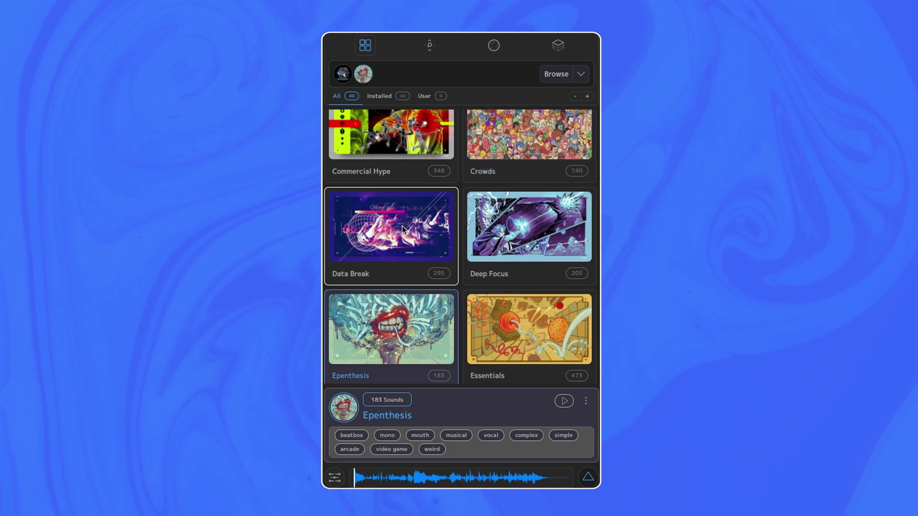
click(402, 228)
click(536, 220)
scroll(526, 309, down, 6)
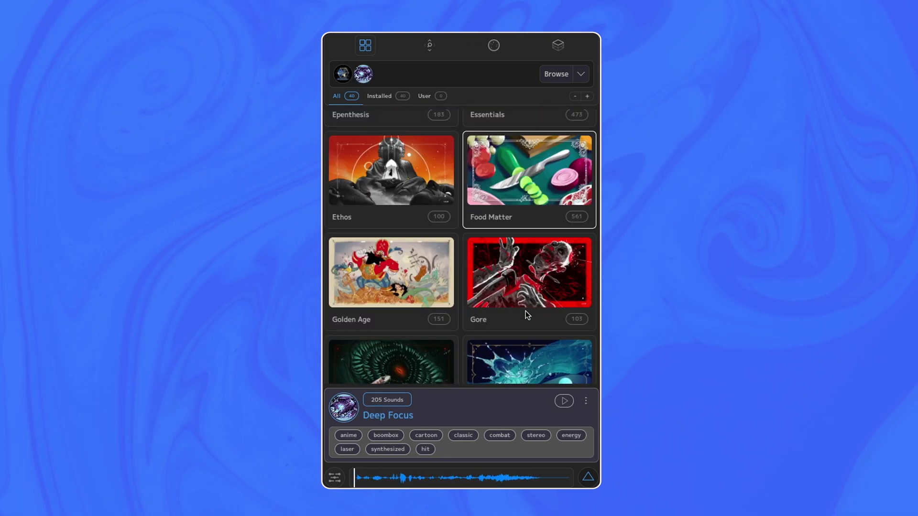
scroll(526, 311, down, 15)
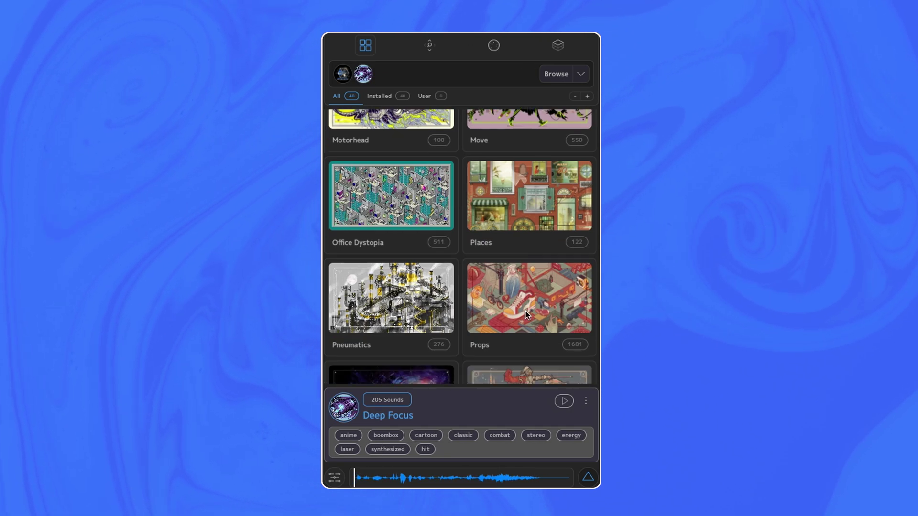
Play the Props pack's preview and view its full description, closing it when done
click(526, 311)
click(570, 401)
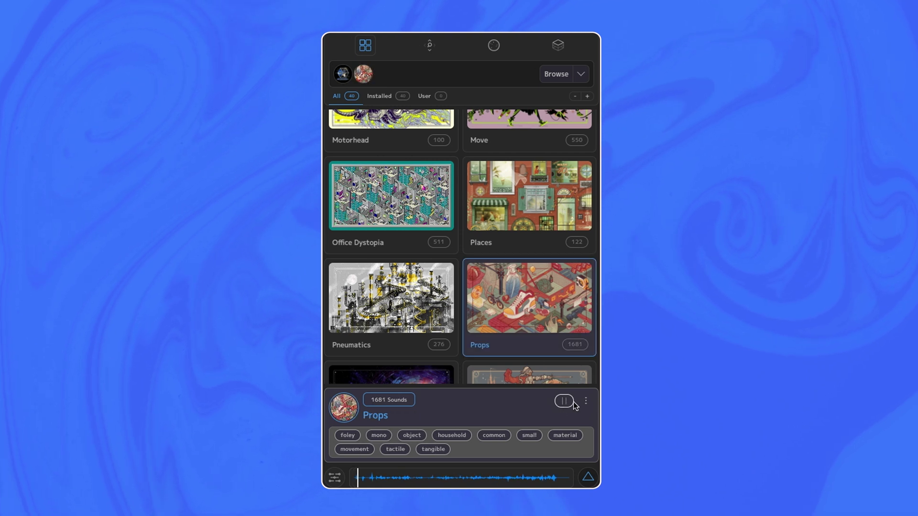
click(585, 401)
click(554, 345)
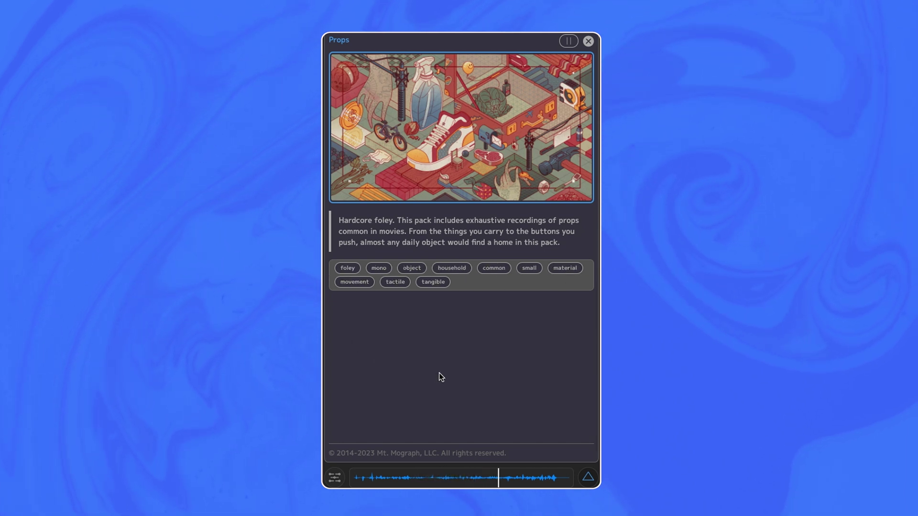
click(589, 42)
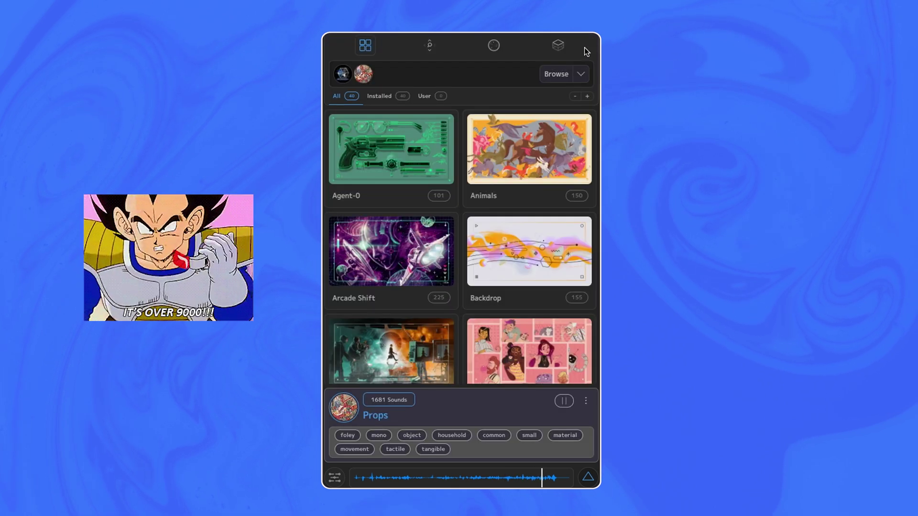
Search the pack library for "move" and play the Move pack's preview, pausing it partway
click(364, 74)
text(mo)
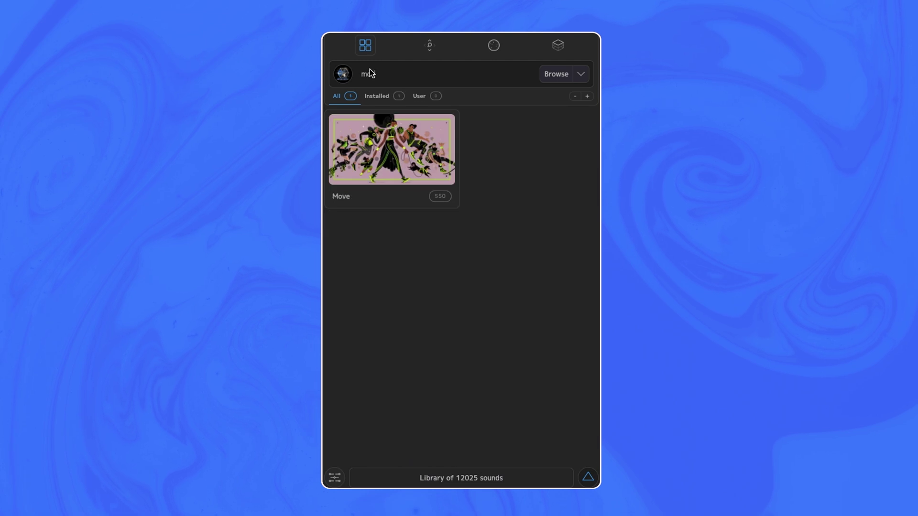
text(ve)
click(386, 137)
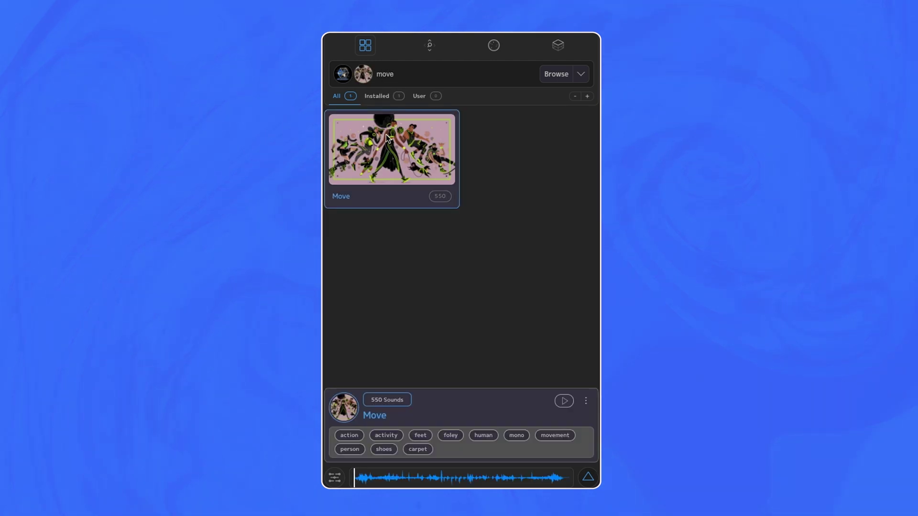
click(564, 401)
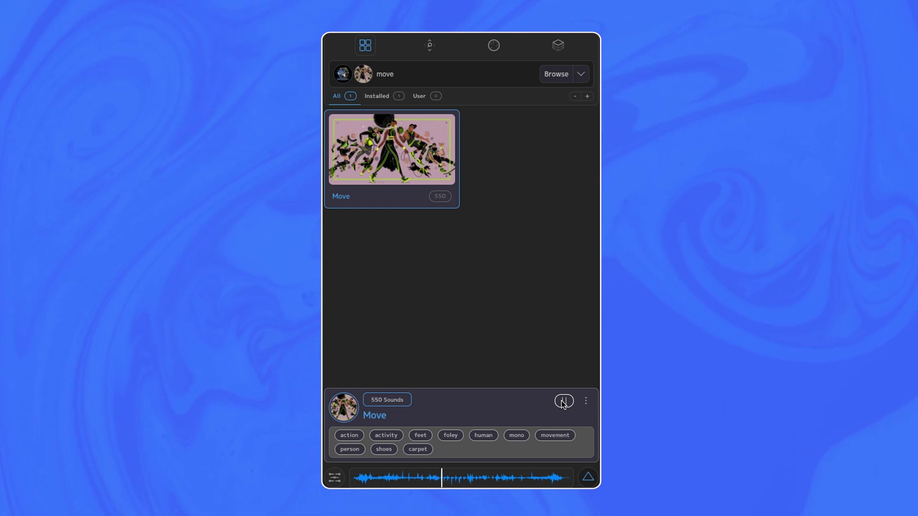
click(563, 401)
Open the Move pack's sound list and audition the Bare Feet - Carpet Pivot and Landing sounds
click(389, 152)
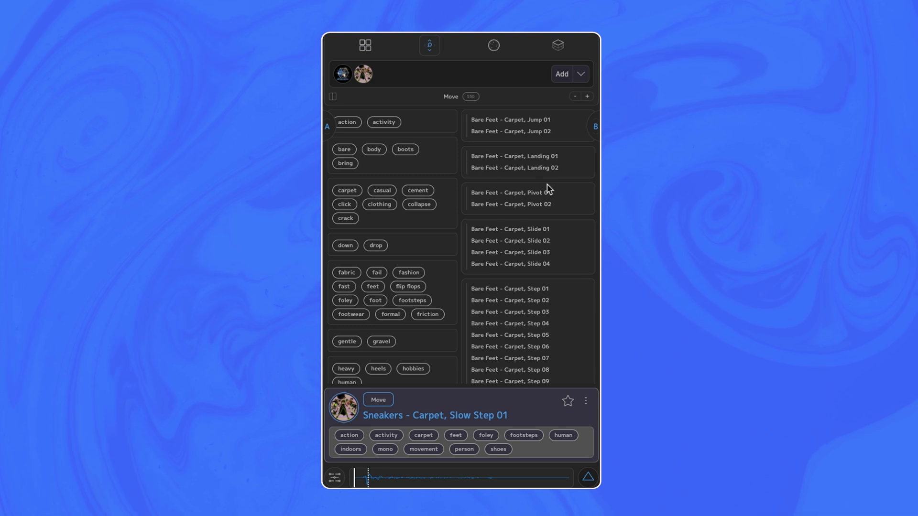
click(544, 205)
click(537, 193)
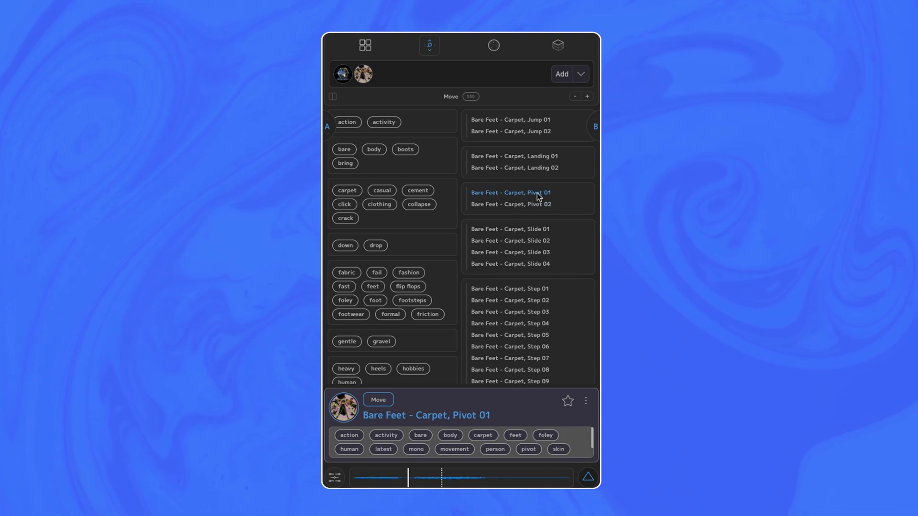
click(529, 169)
click(528, 156)
Jump to the sounds starting with S and audition Sneakers - Concrete, Fast Step 09 and Sneakers - Wood Stairs, Running Step 03
drag(595, 126, 594, 330)
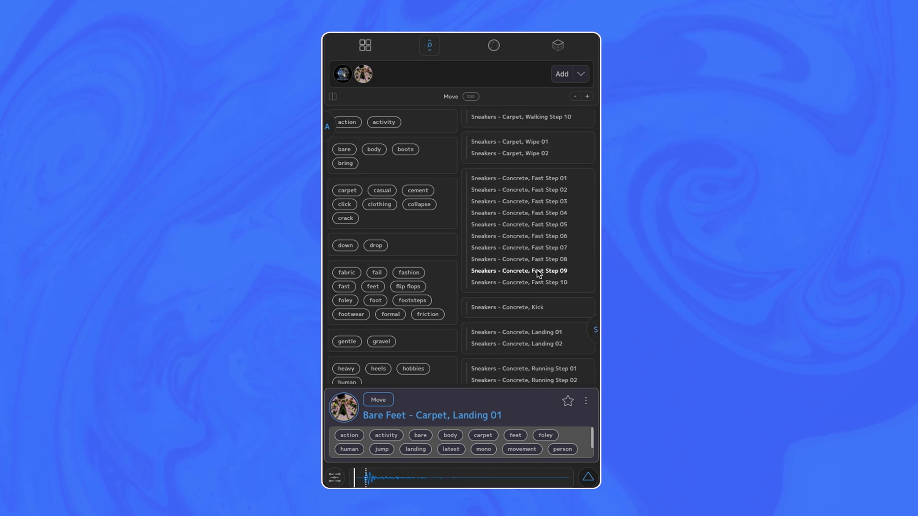
click(538, 273)
scroll(537, 373, down, 5)
scroll(536, 370, down, 12)
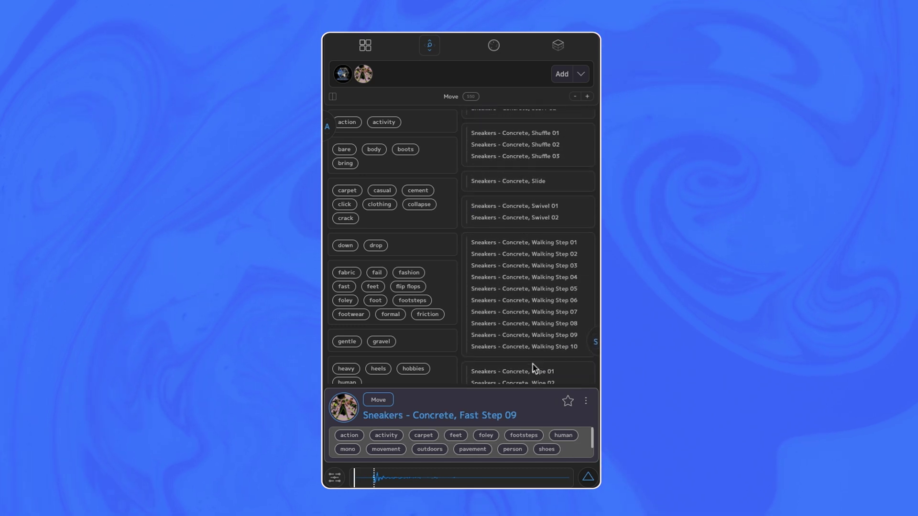
click(526, 326)
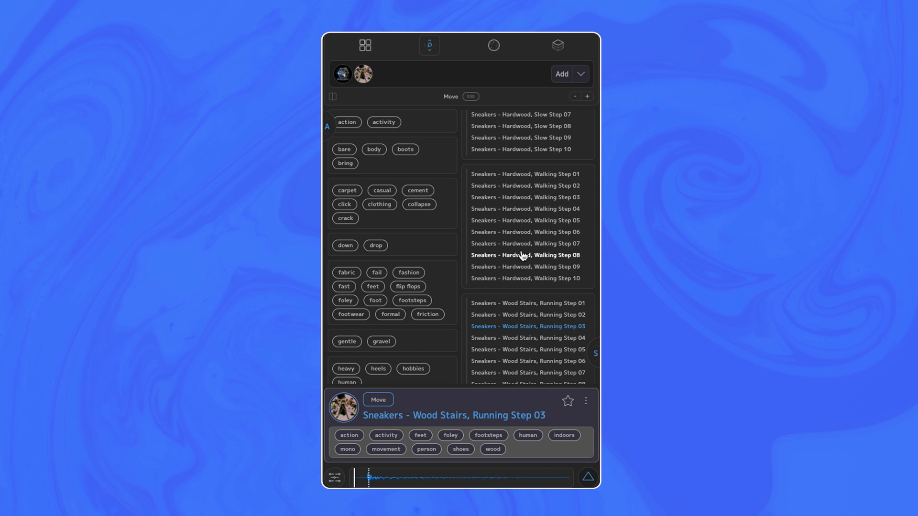
Audition successive footsteps from Sneakers - Hardwood, Walking Step 08 through Sneakers - Wood Stairs, Running Step 02
click(523, 255)
click(517, 221)
key(Down)
key(Down)
key(Down)
key(Down)
key(Down)
key(Down)
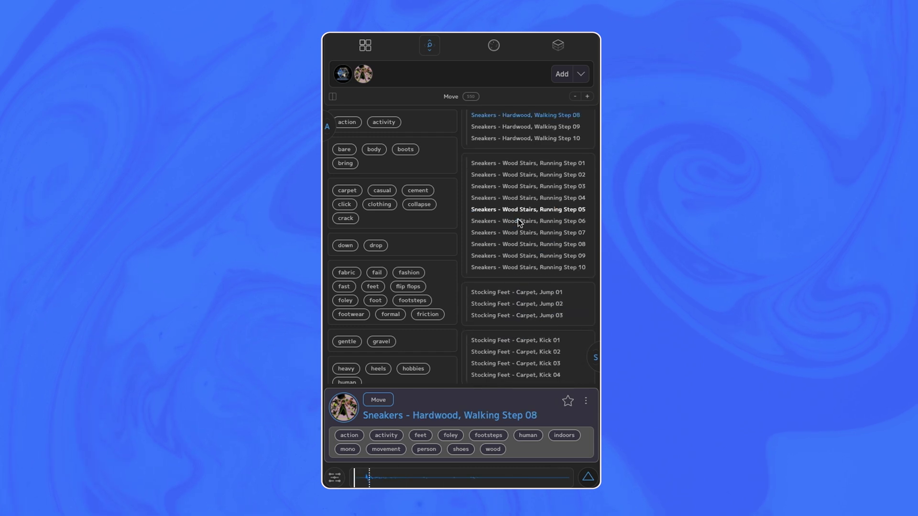
Audition several Stocking Feet - Carpet sounds, including Kick 02 and Steps 08, 05, 06 and 03
scroll(518, 219, down, 5)
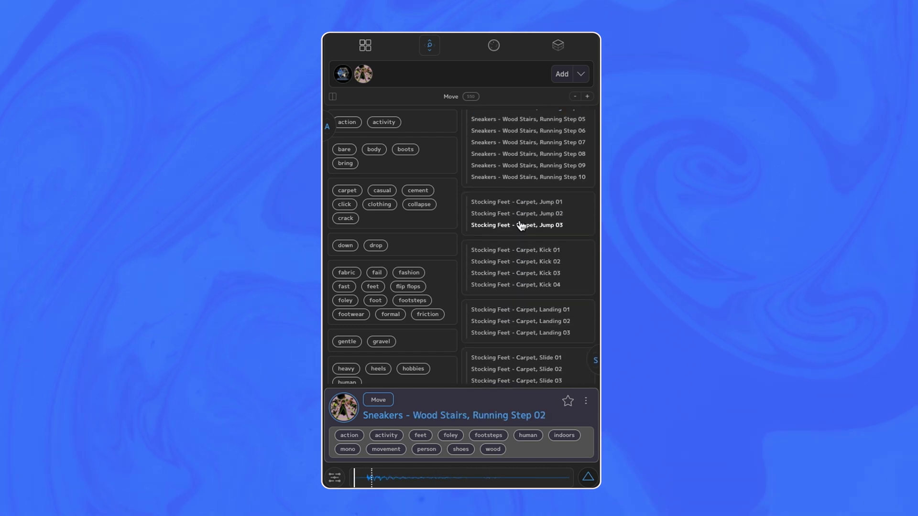
click(515, 262)
click(516, 320)
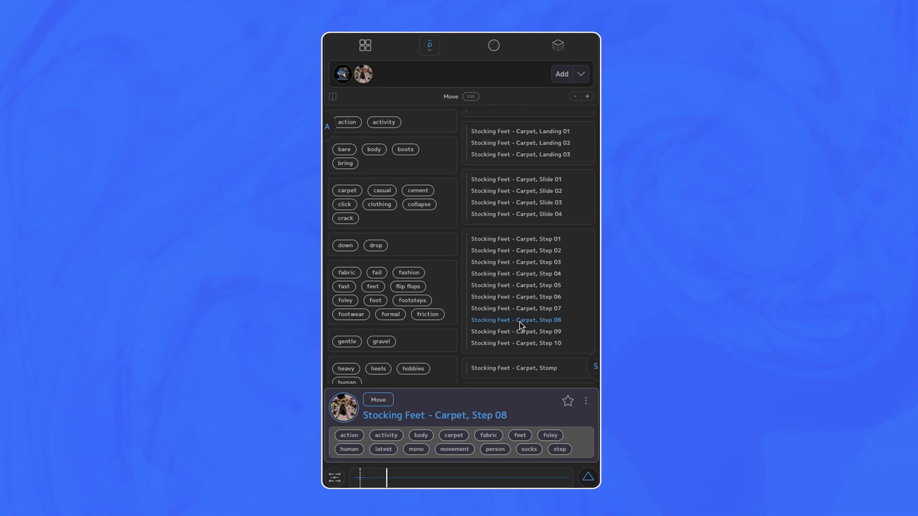
click(515, 287)
click(517, 296)
click(515, 264)
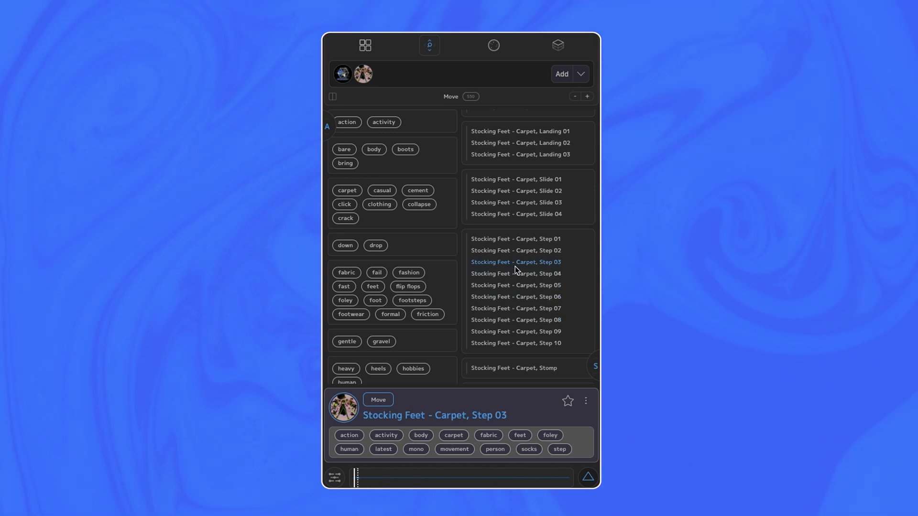
Clear the Move pack filter, uninstall every pack from the full pack library and download them all again
click(363, 74)
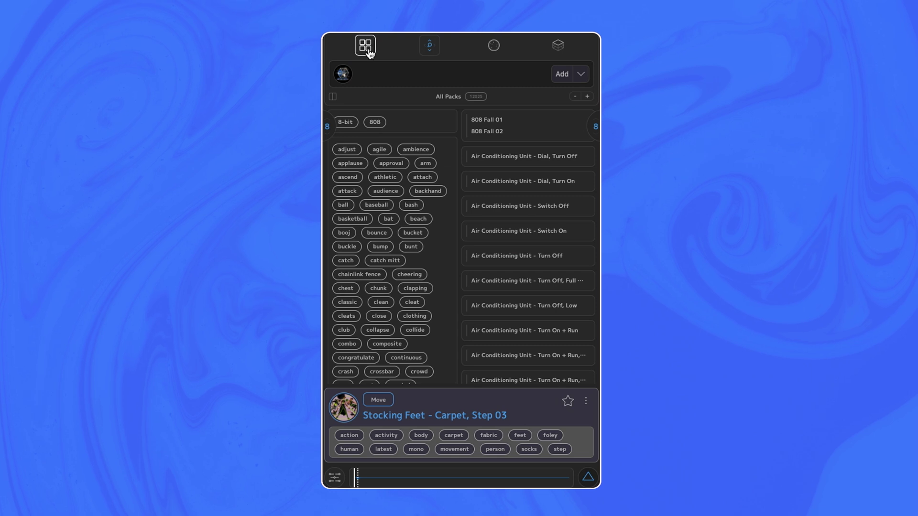
click(366, 45)
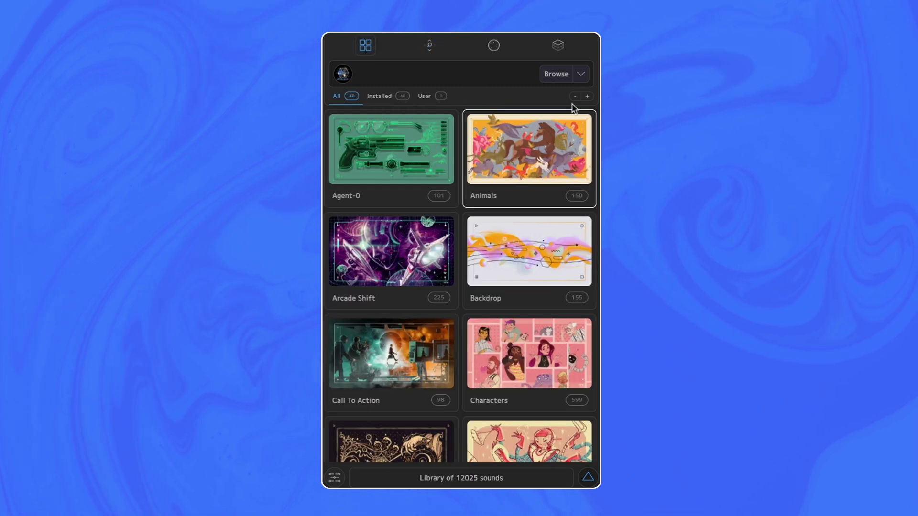
click(581, 77)
click(549, 138)
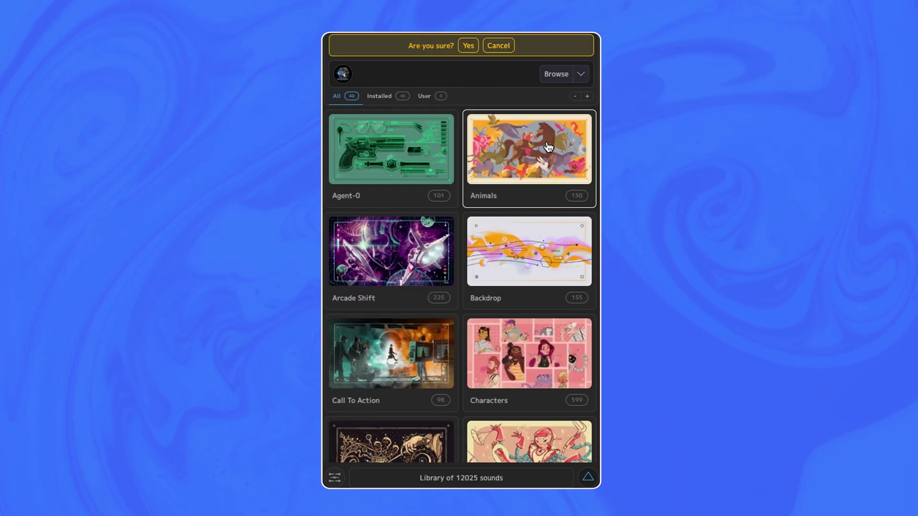
click(470, 45)
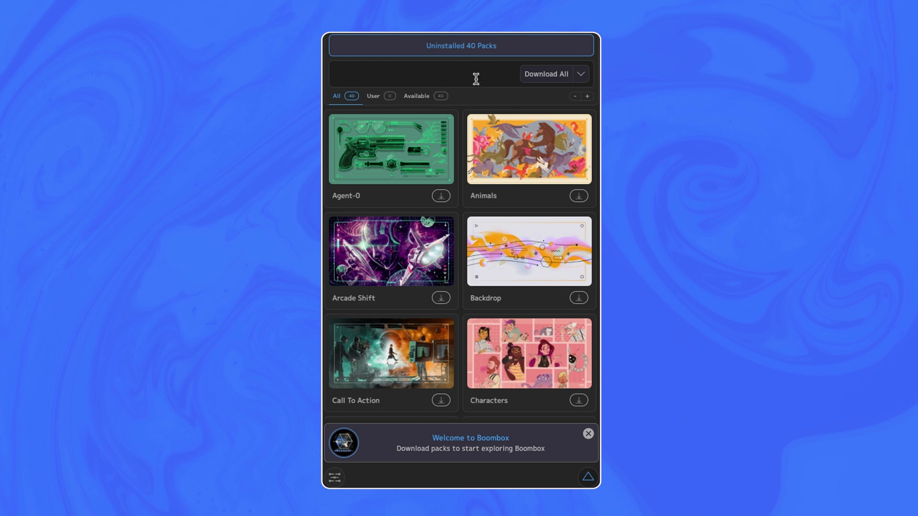
click(548, 74)
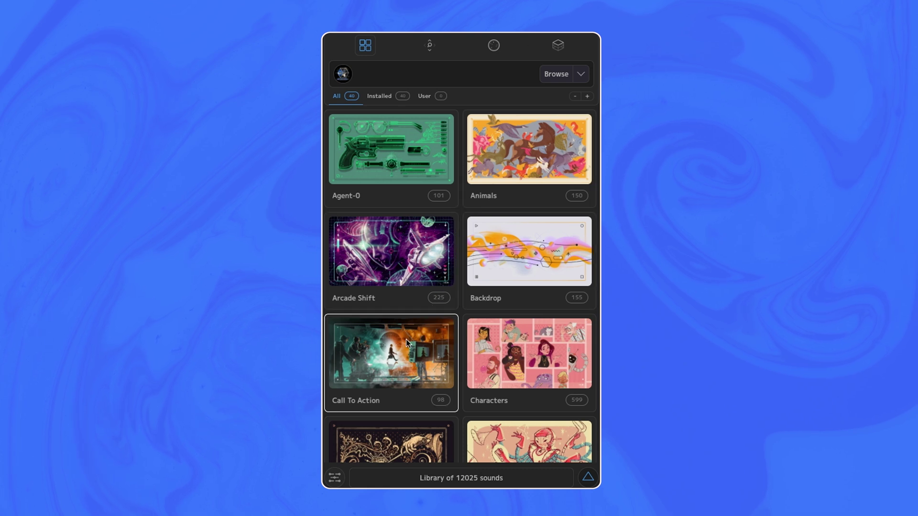
In the Storage settings, set the sound library path to the T7 Touch drive
click(334, 478)
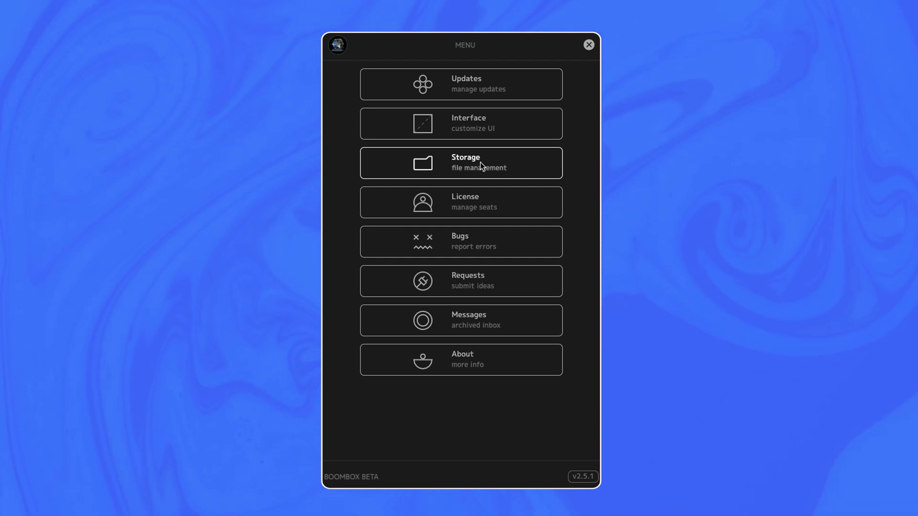
click(512, 156)
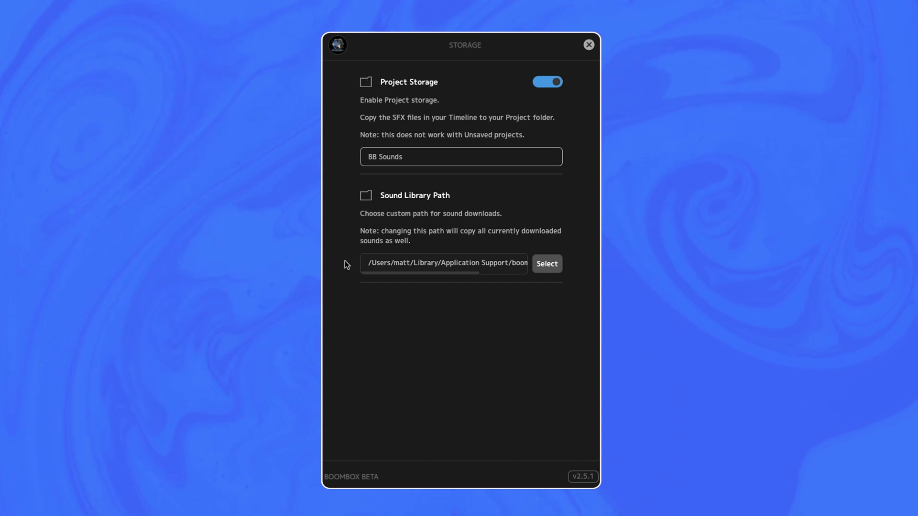
click(545, 266)
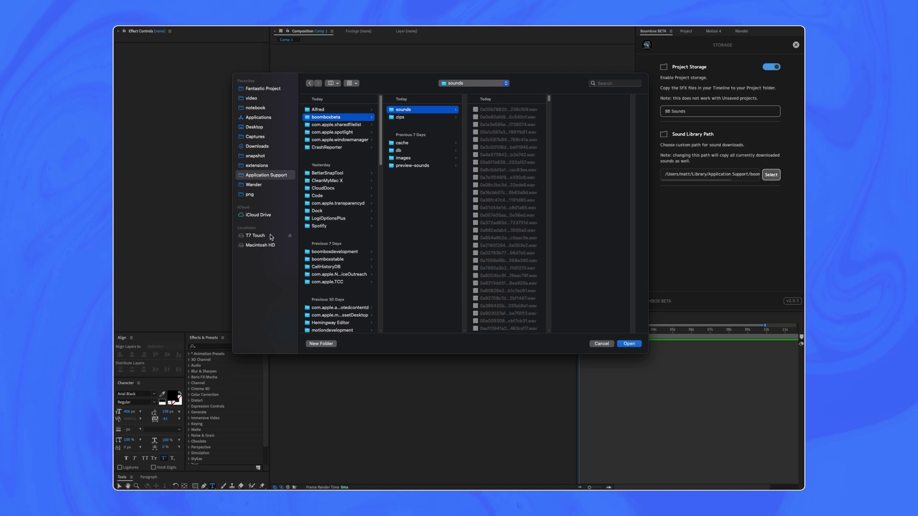
click(270, 236)
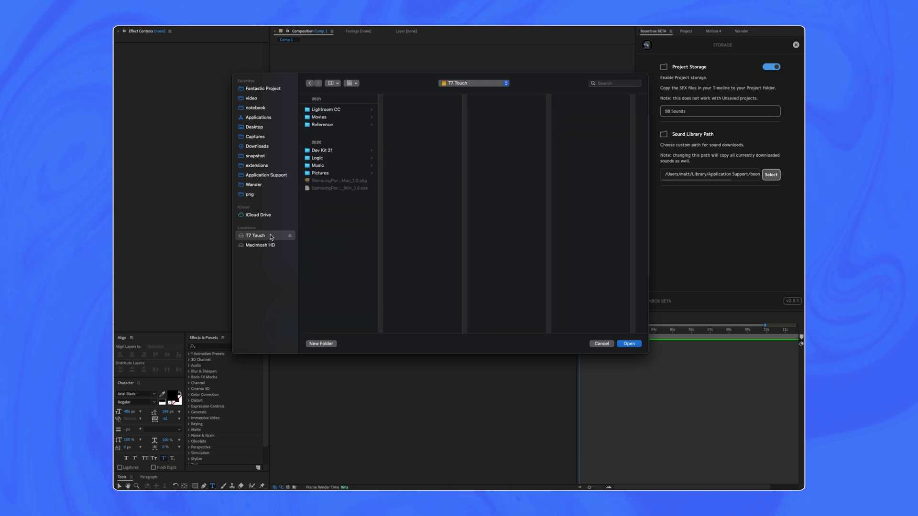
click(628, 345)
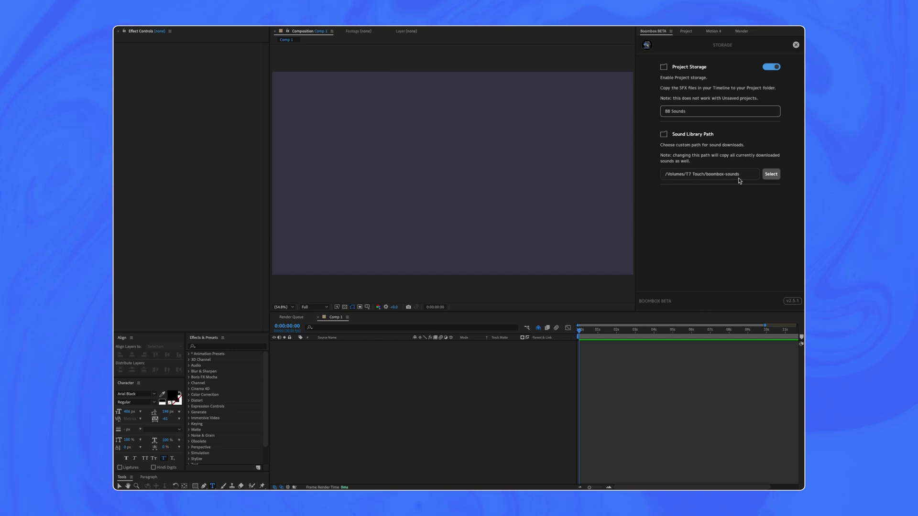
Check the boombox-sounds folder on T7 Touch, and set the sound library path to Application Support/boomboxbeta/sounds
click(771, 175)
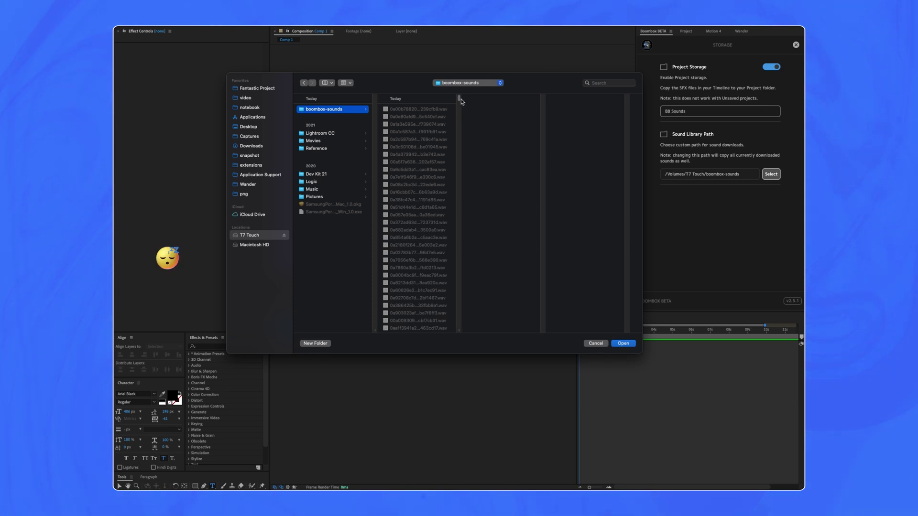
drag(459, 98, 462, 124)
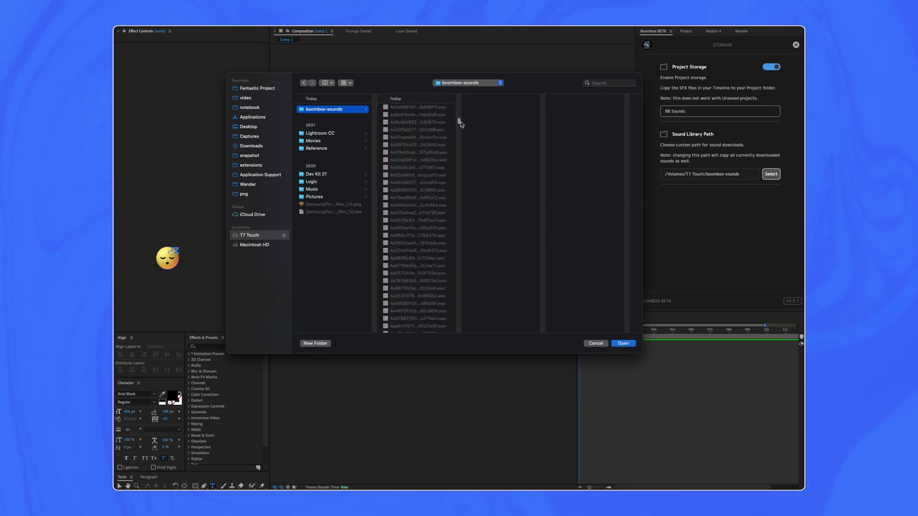
click(275, 175)
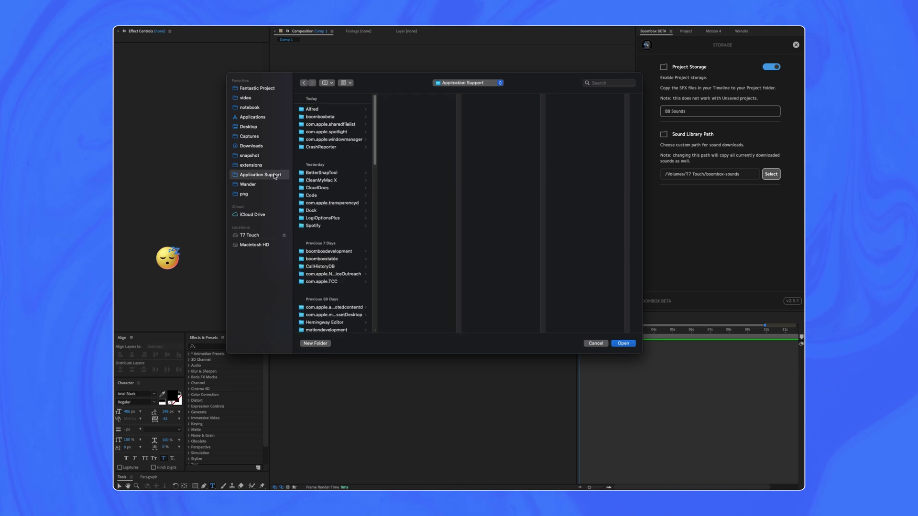
click(327, 118)
click(391, 111)
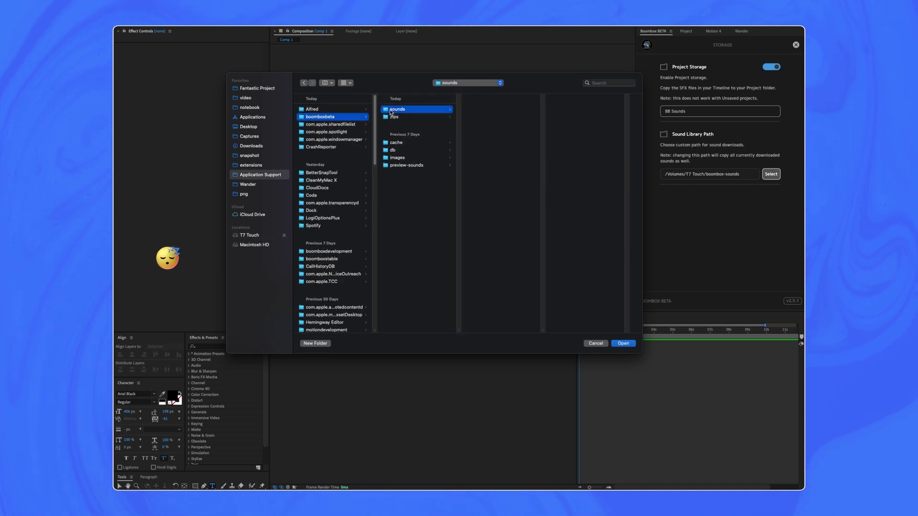
click(624, 346)
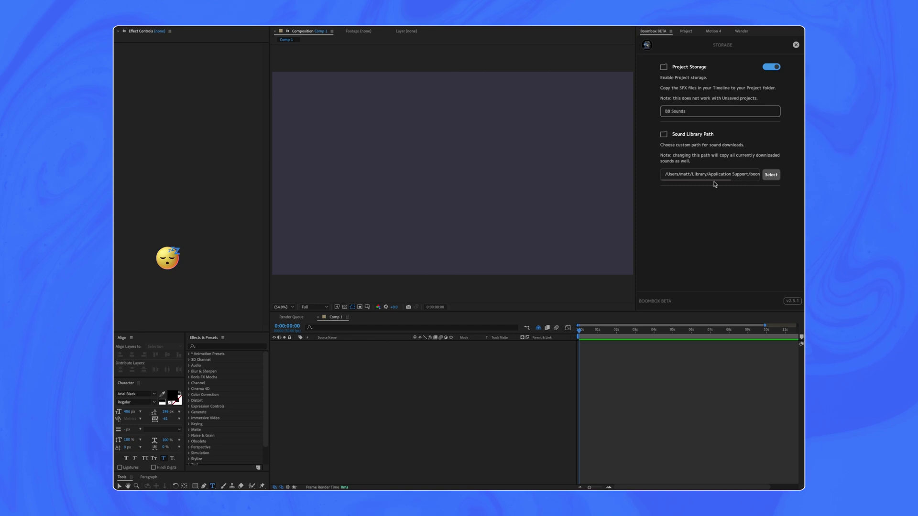
click(656, 138)
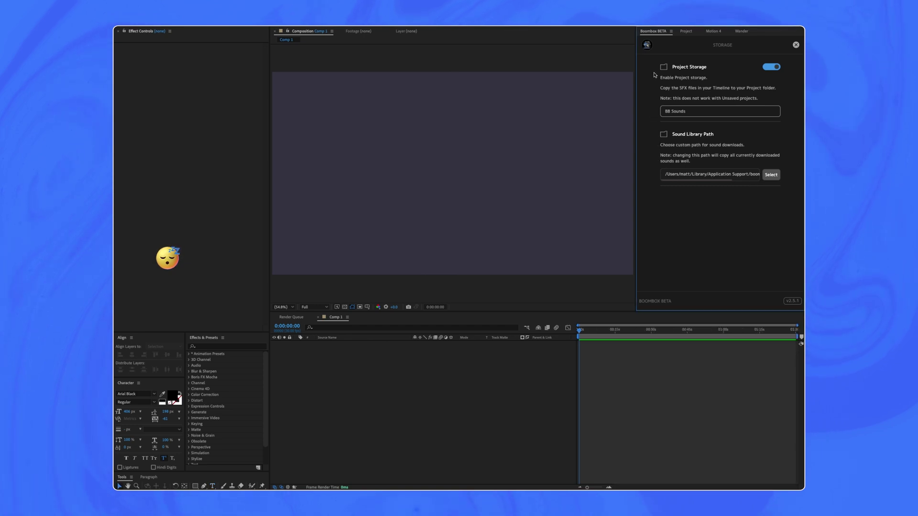
Keep Project Storage enabled, rename its sound folder to Fantastic Sounds, and leave the settings
click(770, 70)
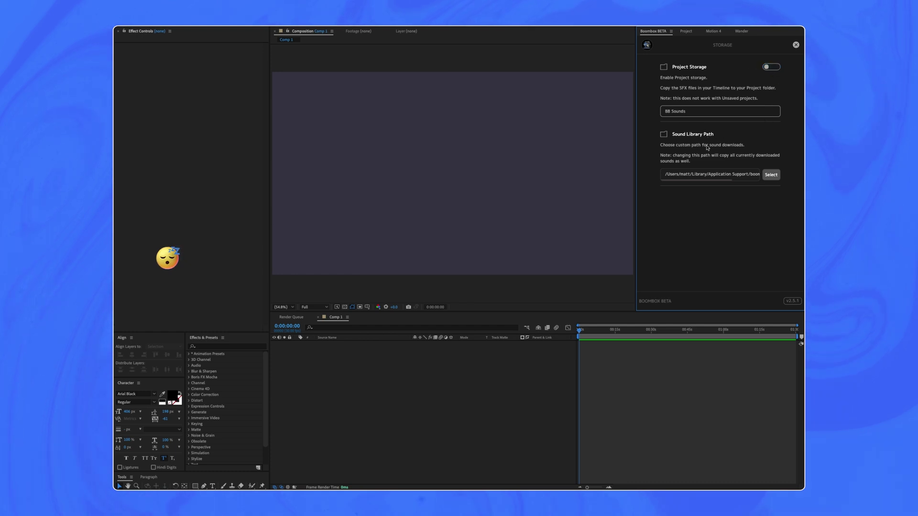
click(770, 69)
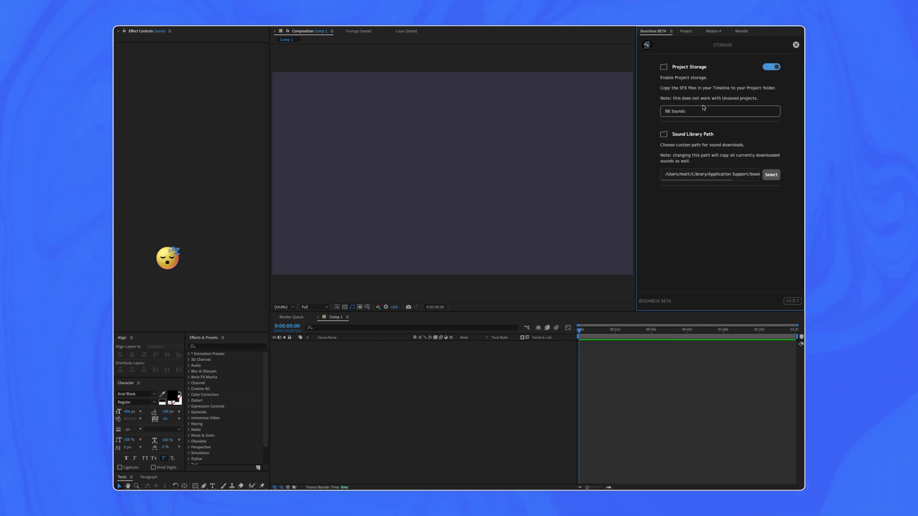
drag(703, 108, 660, 111)
text(Fantastic S)
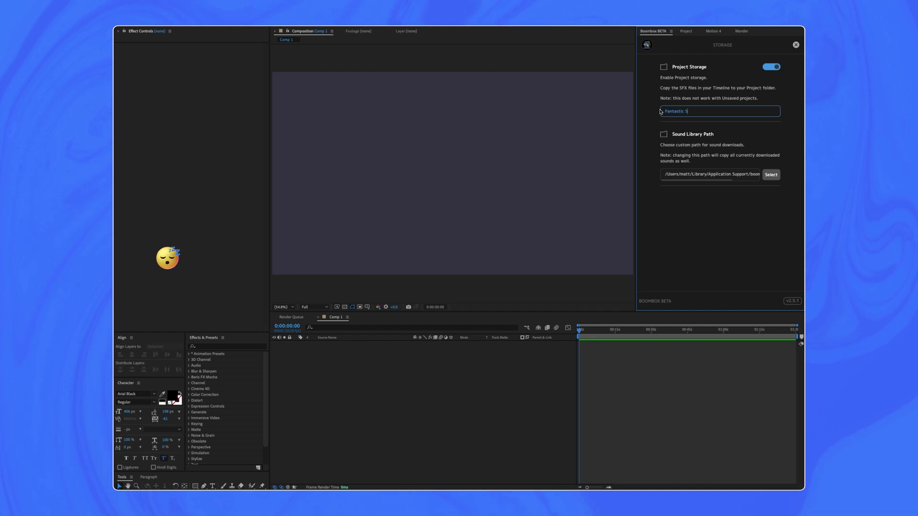
text(ounds)
key(Return)
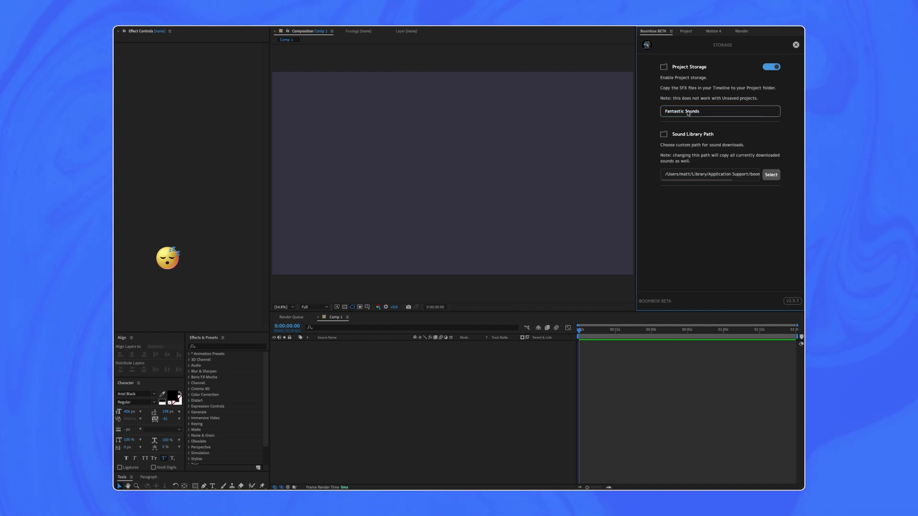
click(795, 45)
click(796, 45)
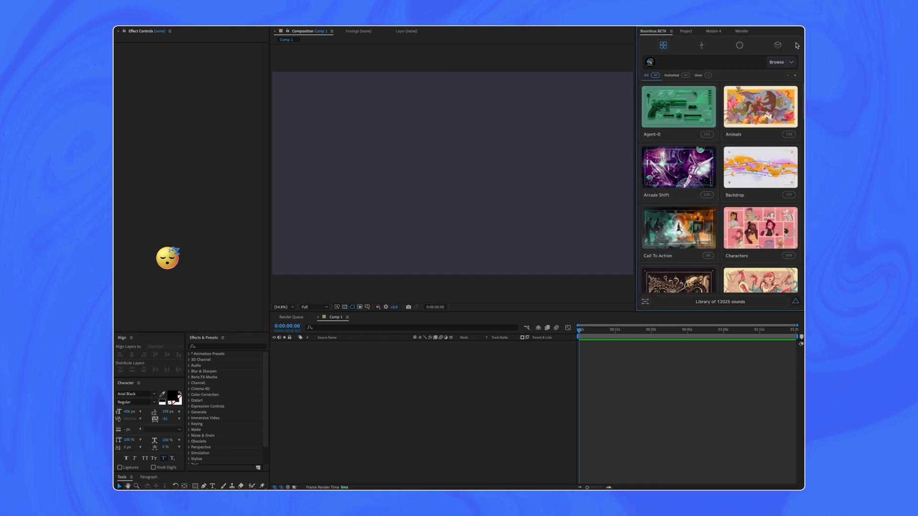
Add Cat - Curious 01 and Cat - Purr, Short 03 from the Animals pack to the timeline
click(744, 116)
click(739, 139)
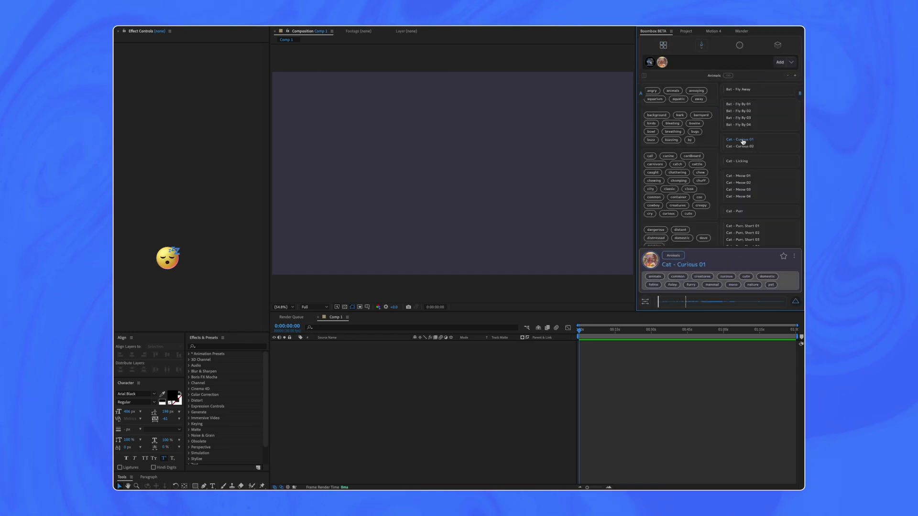
click(780, 63)
click(756, 239)
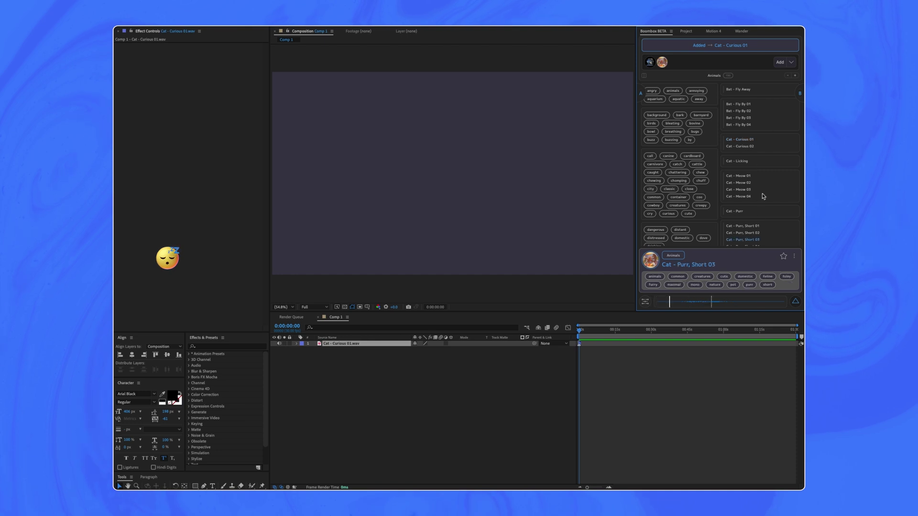
click(779, 62)
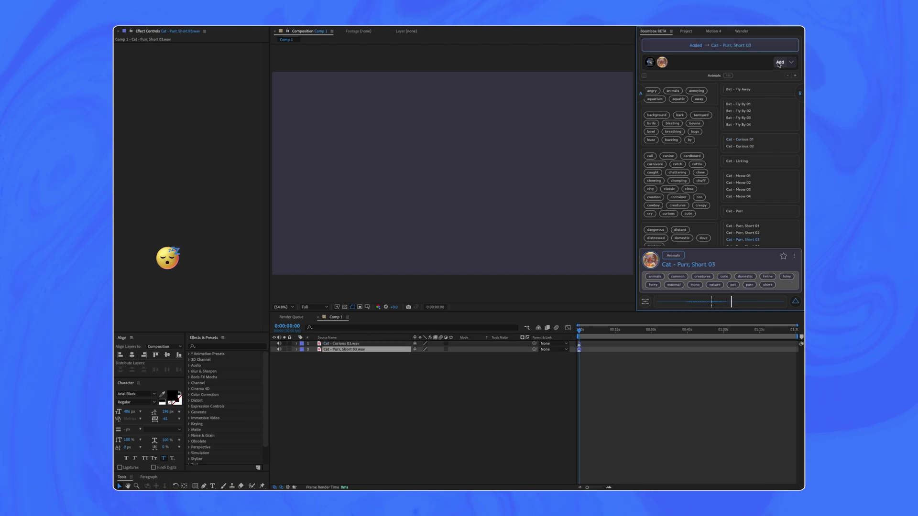
Clear the Animals pack filter and add Bass - Scrape 04 from all packs to the timeline
click(661, 63)
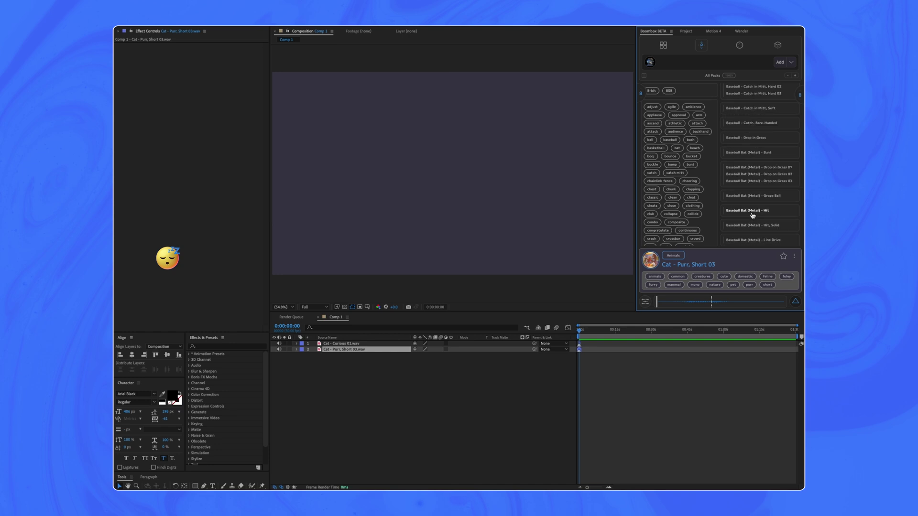
scroll(752, 214, down, 5)
click(752, 210)
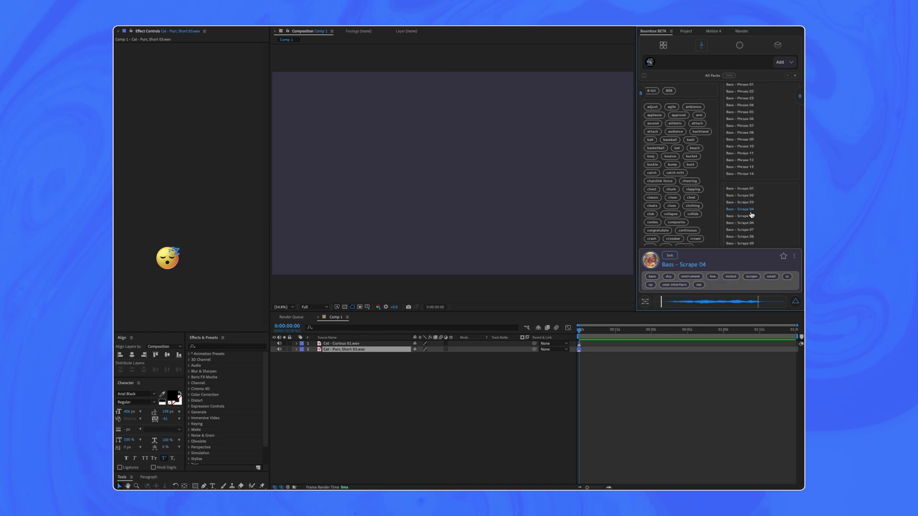
click(780, 63)
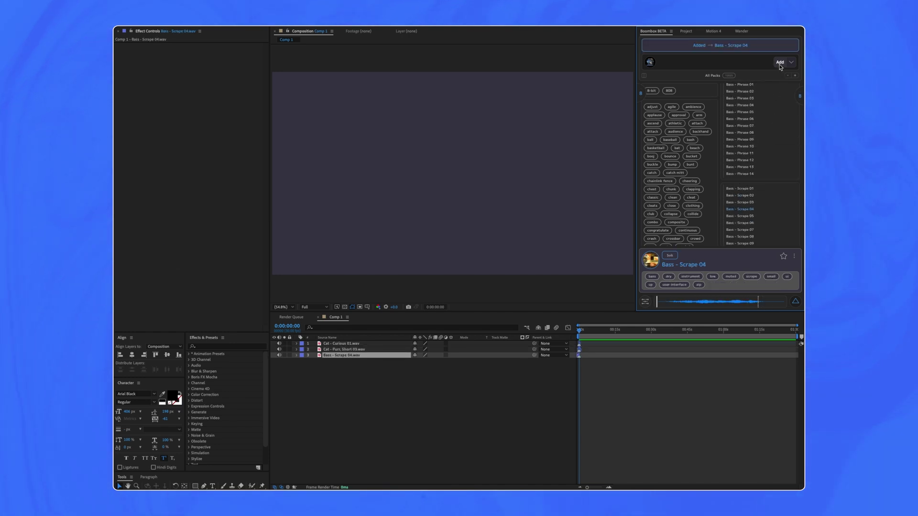
Reveal the project's Cat - Curious 01.wav in Finder and check the Fantastic Sounds folder beside the project file
click(686, 32)
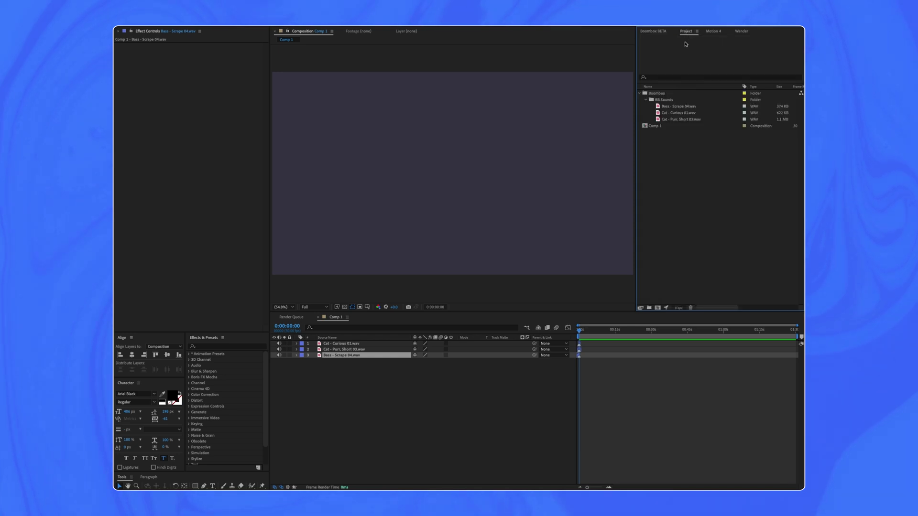
click(670, 112)
right_click(671, 113)
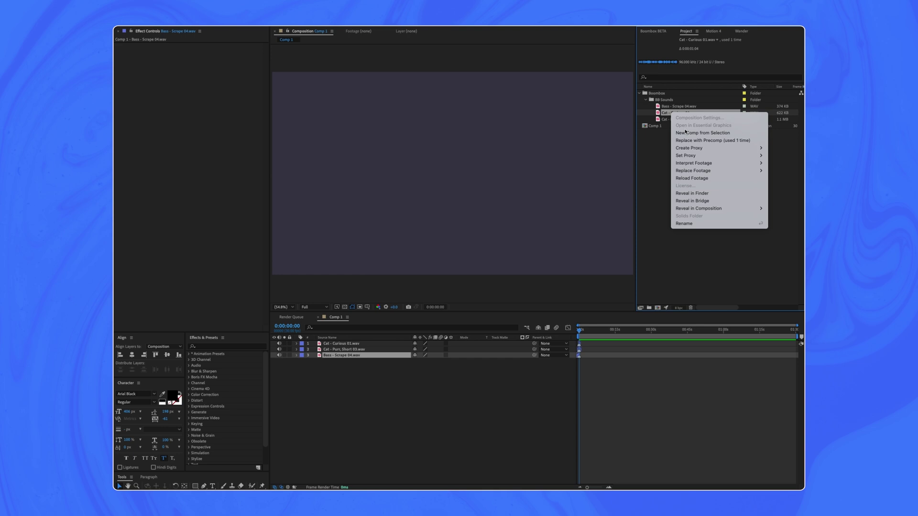
click(693, 193)
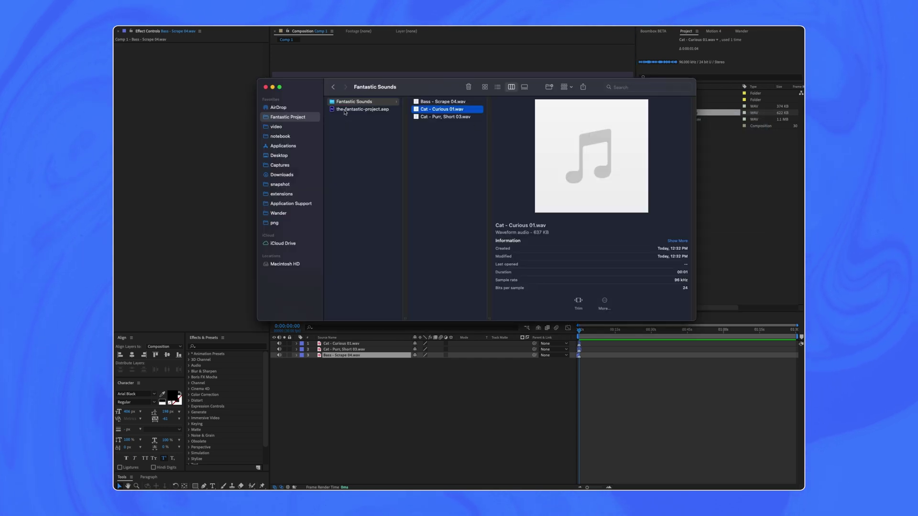
click(372, 109)
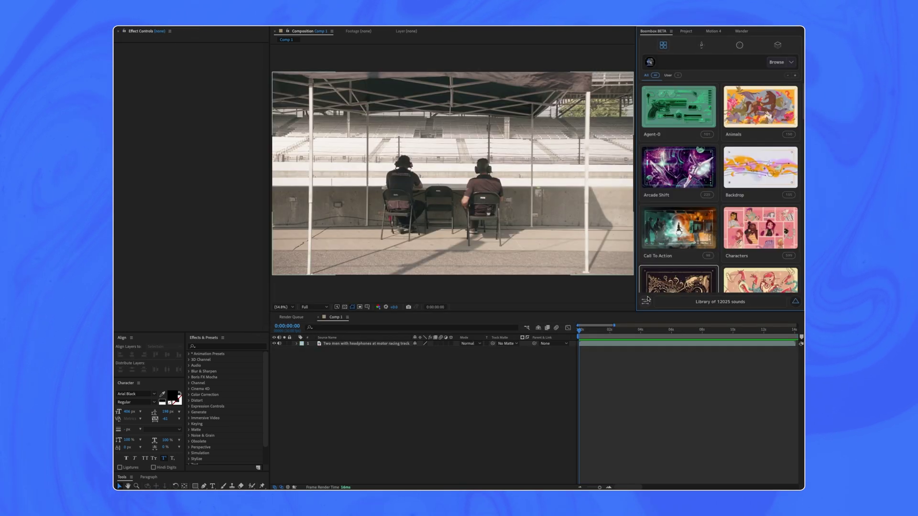
In the Boombox Interface settings, set Sound Insertion to Top and return to the library
click(646, 303)
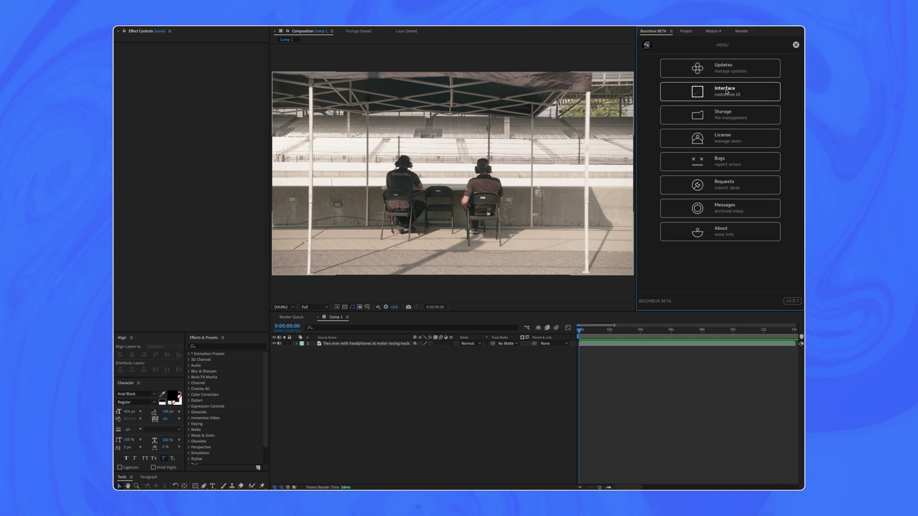
click(726, 92)
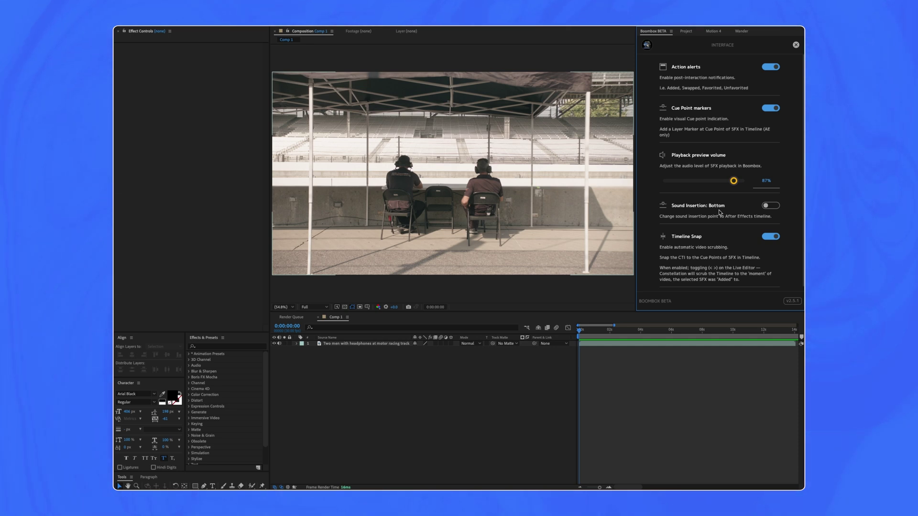
click(770, 206)
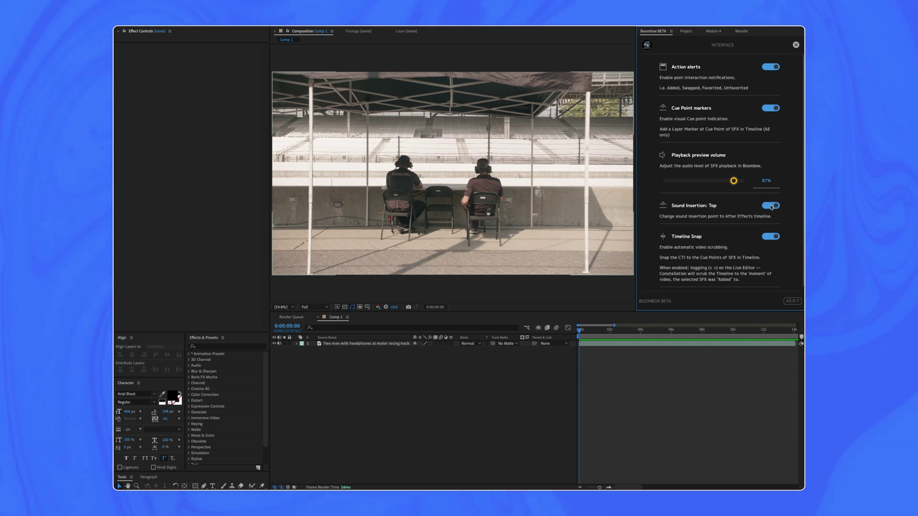
click(770, 207)
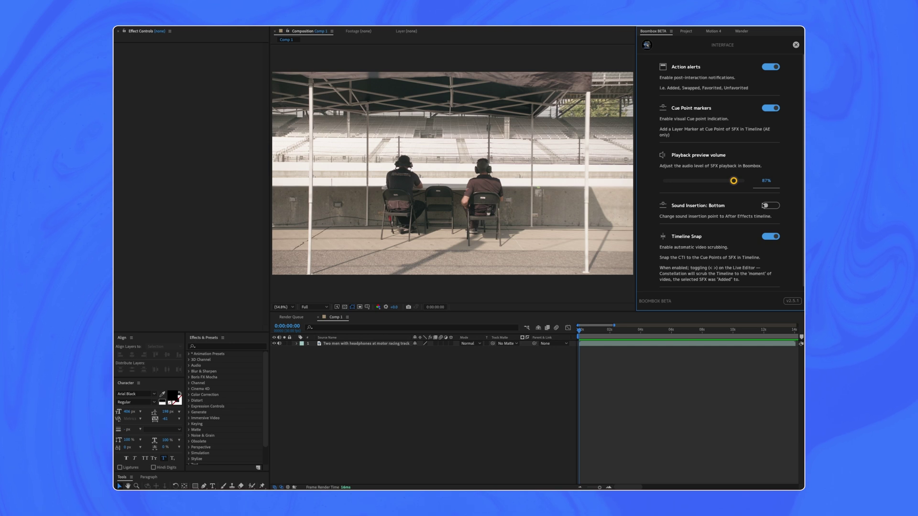
click(764, 205)
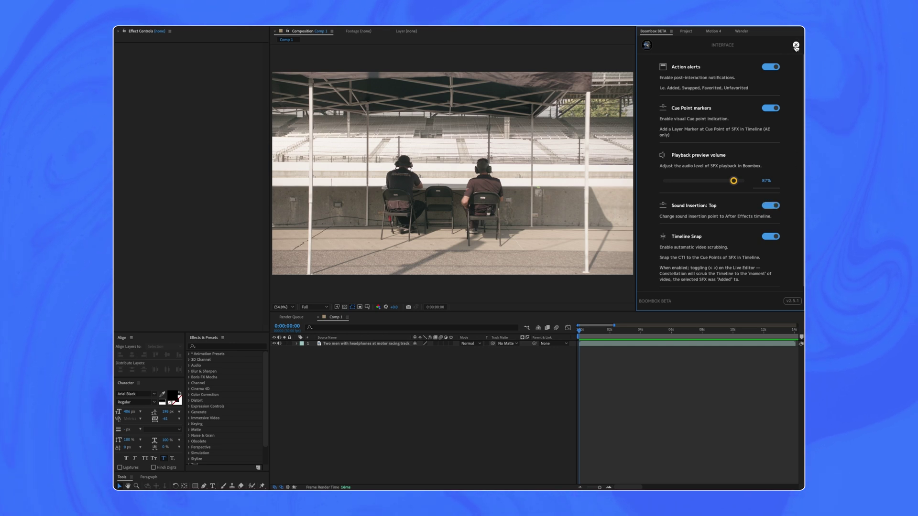
click(796, 45)
click(796, 44)
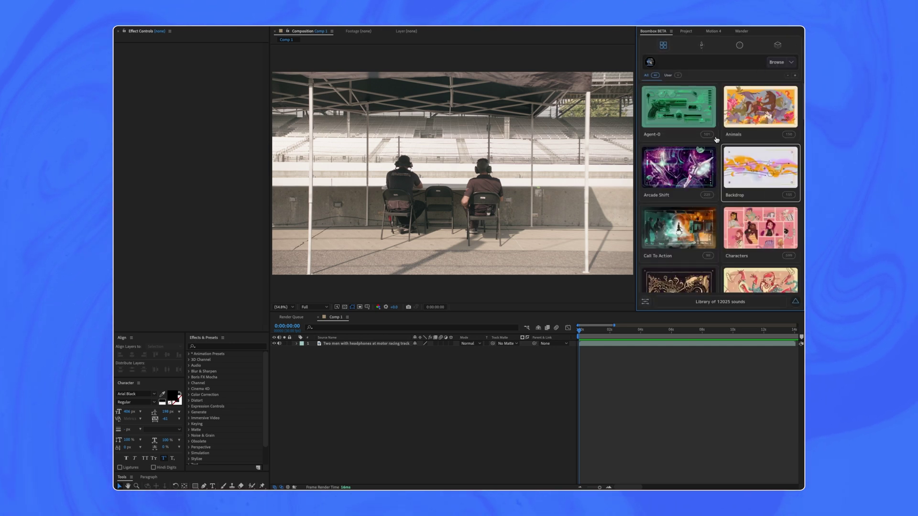
Set the current time to 0:00:01:02 and search the sounds of all packs for "pass-by"
click(701, 45)
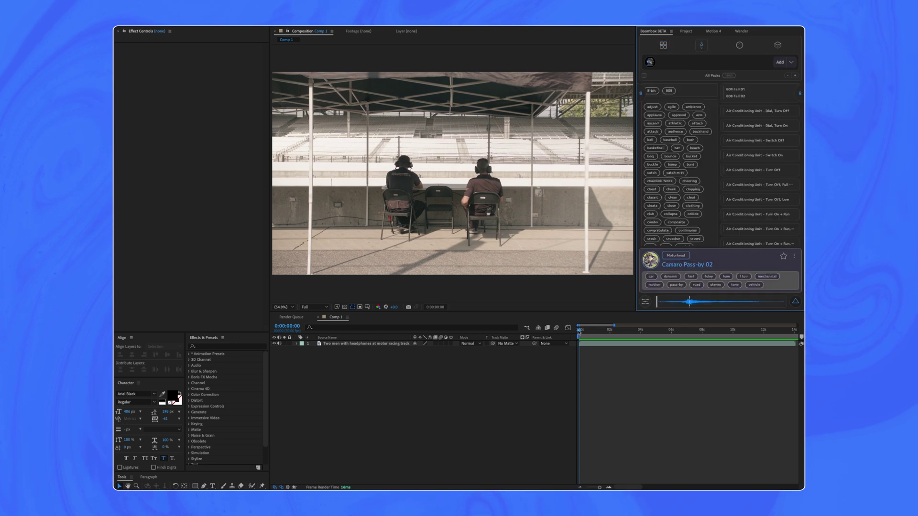
drag(579, 331, 595, 336)
click(702, 66)
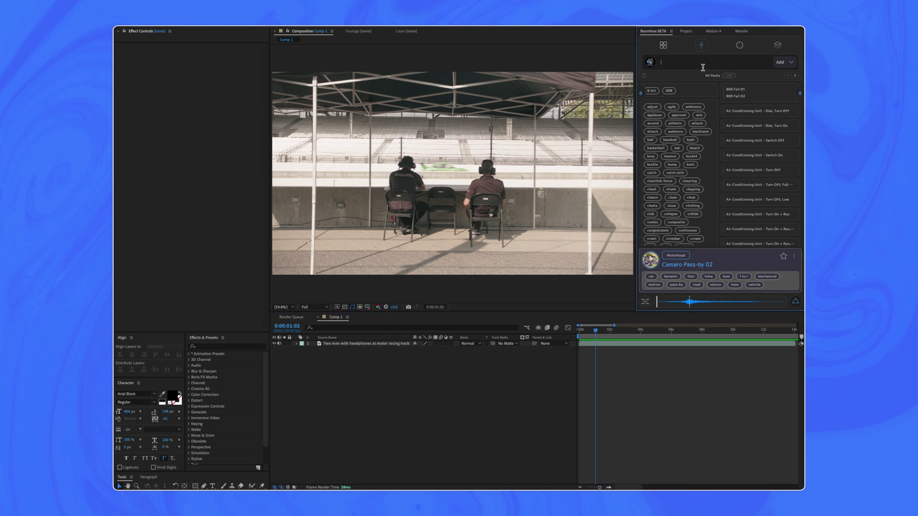
text(pss-by)
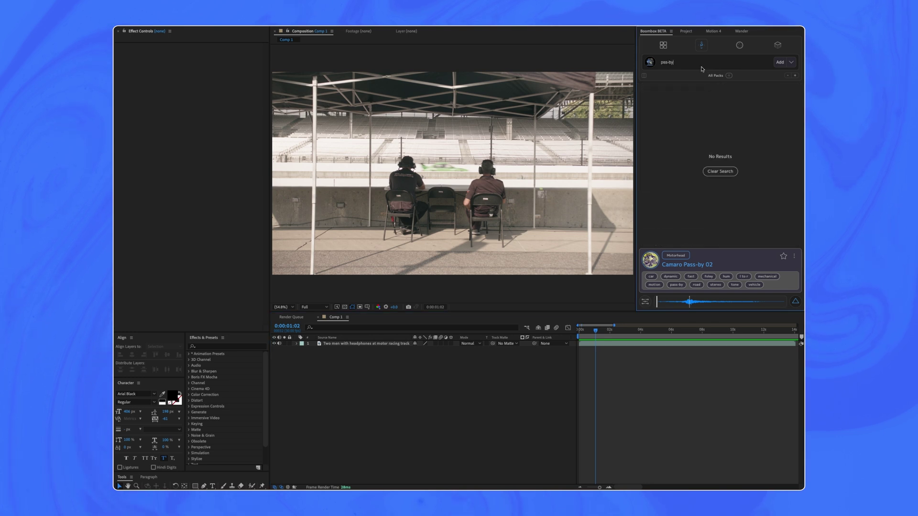
key(BackSpace)
key(BackSpace)
key(BackSpace)
key(BackSpace)
key(BackSpace)
key(BackSpace)
text(pass-b)
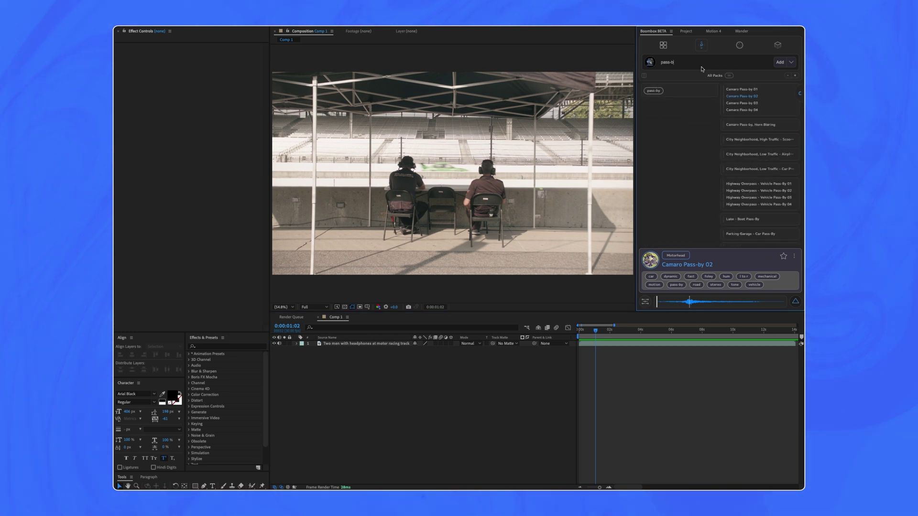
Preview the Camaro Pass-by sounds and add Camaro Pass-by 04 to the timeline at the current time
click(754, 90)
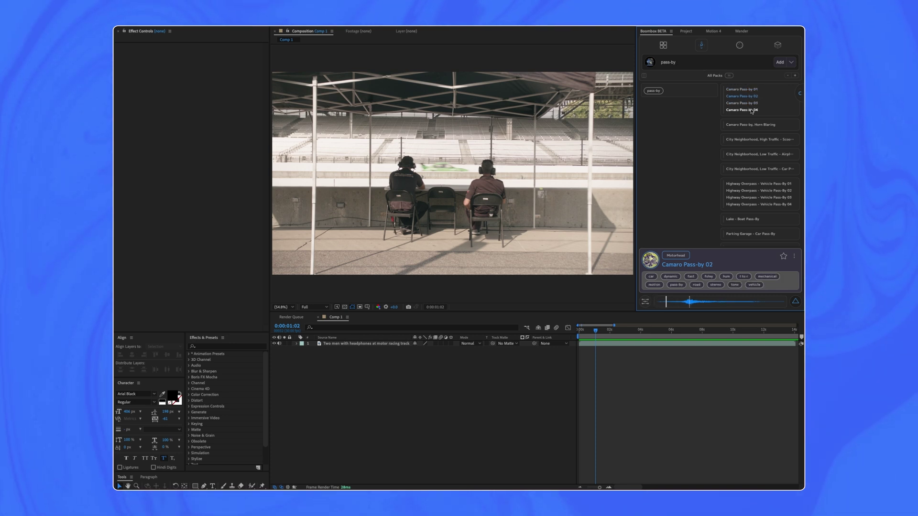
click(751, 110)
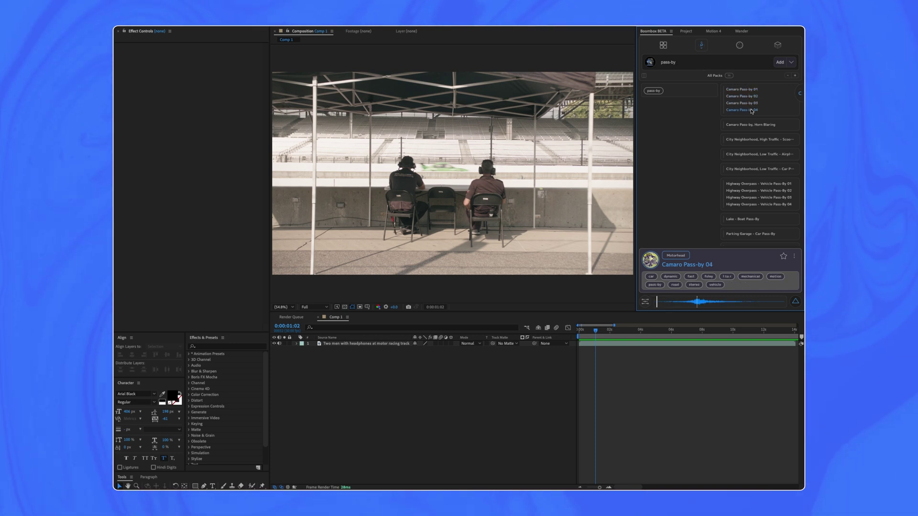
click(779, 62)
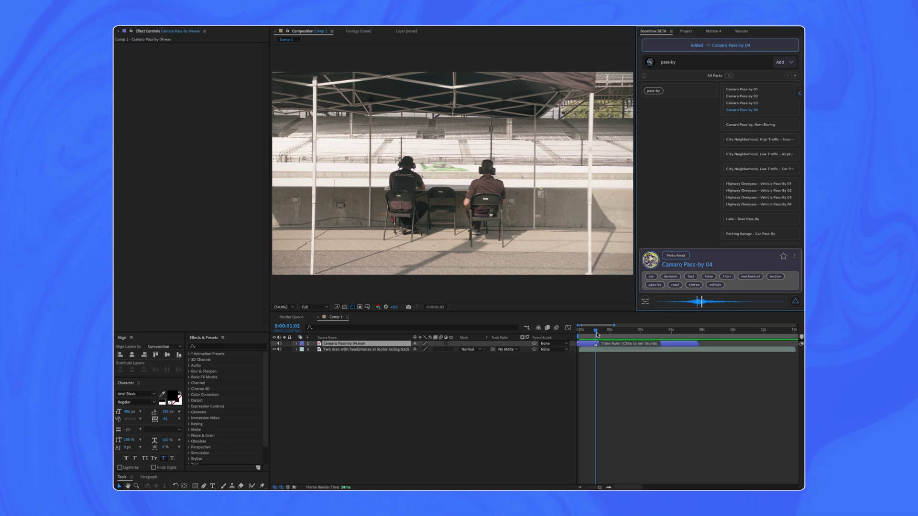
In the Boombox Interface settings, switch Sound Insertion to Bottom and return to the search results
click(645, 303)
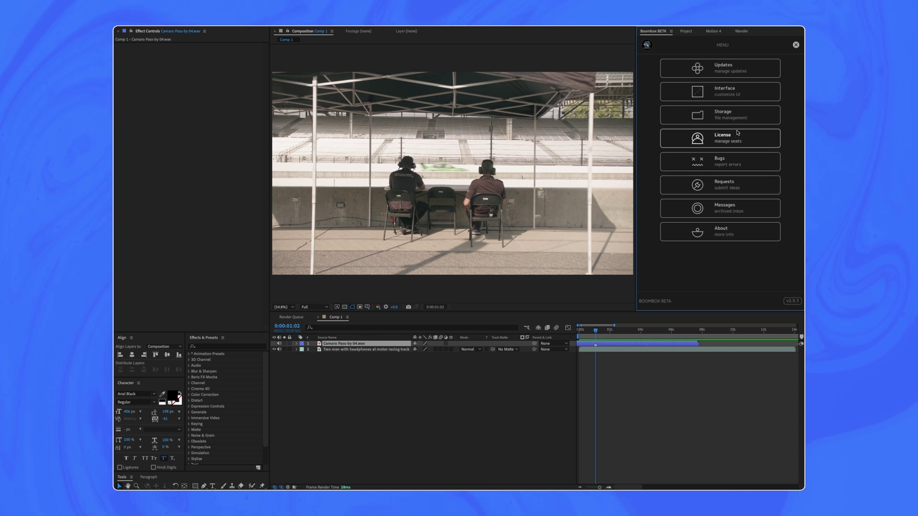
click(740, 96)
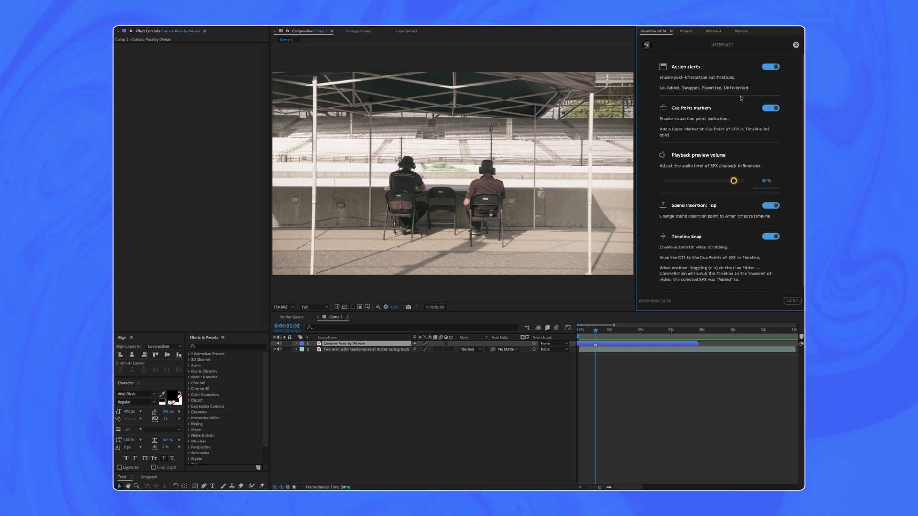
click(772, 207)
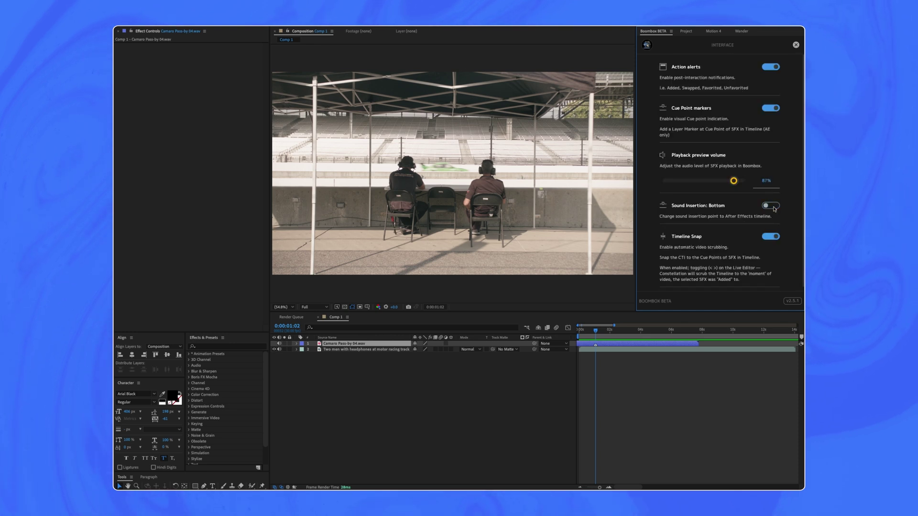
click(795, 45)
click(796, 45)
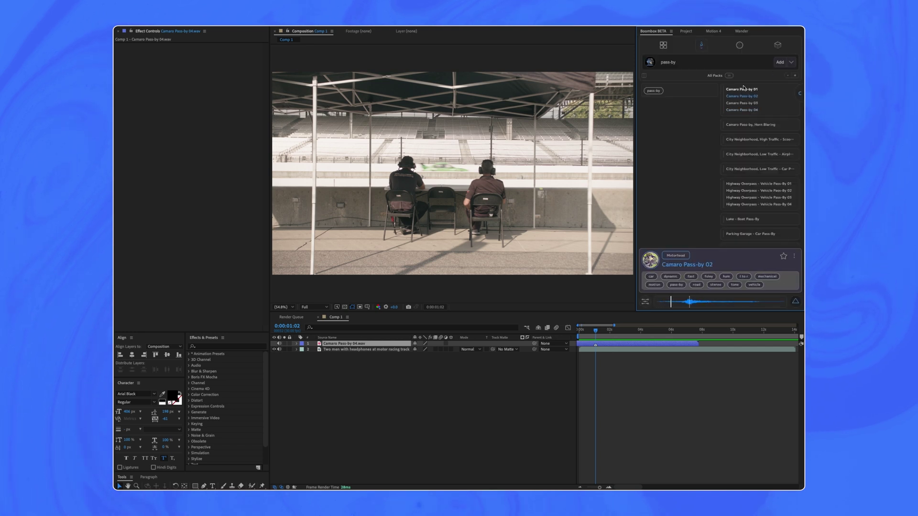
Preview Camaro Pass-by 01, add it to the timeline at 0:00:01:02, and play the composition
click(744, 89)
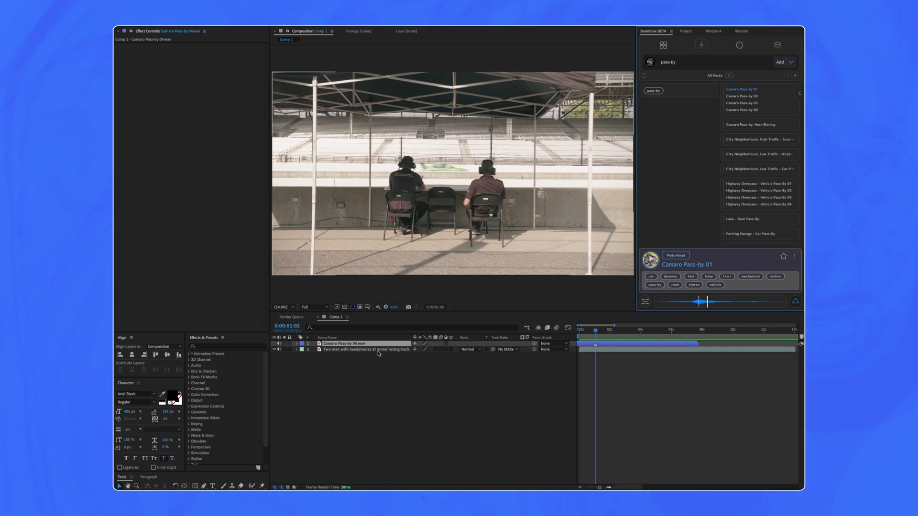
drag(595, 331, 596, 334)
click(775, 63)
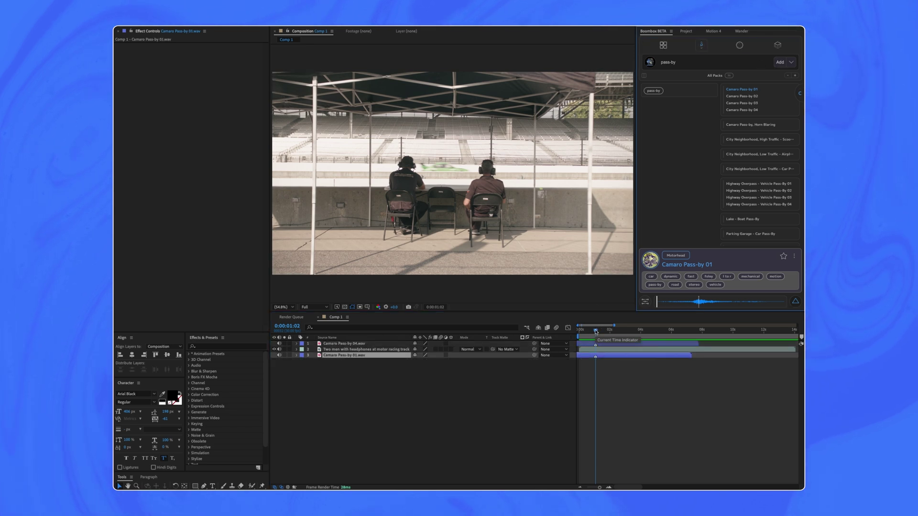
key(space)
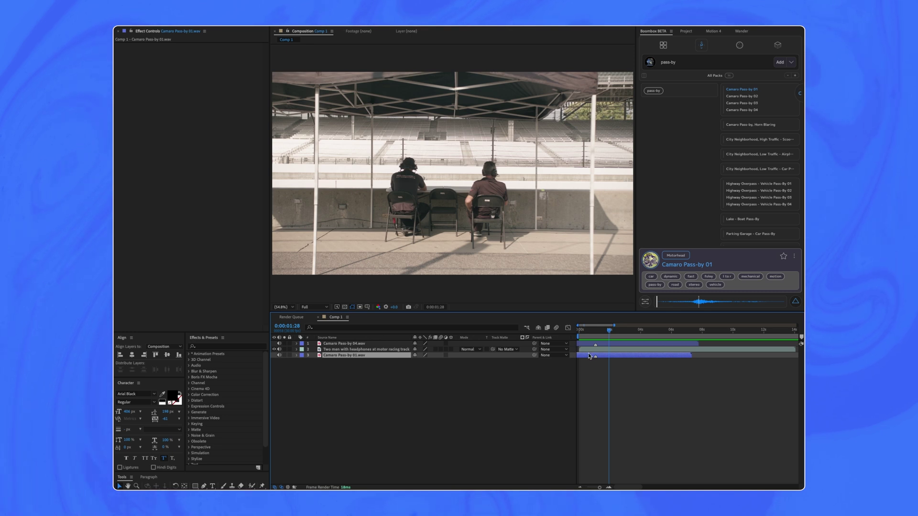
Delete the Camaro Pass-by 01 layer and select the Camaro Pass-by 04 layer
key(Delete)
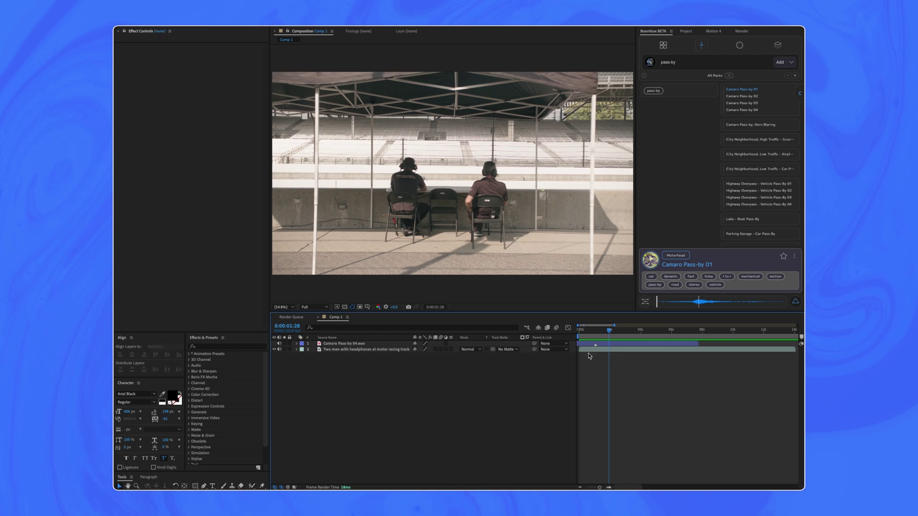
click(352, 345)
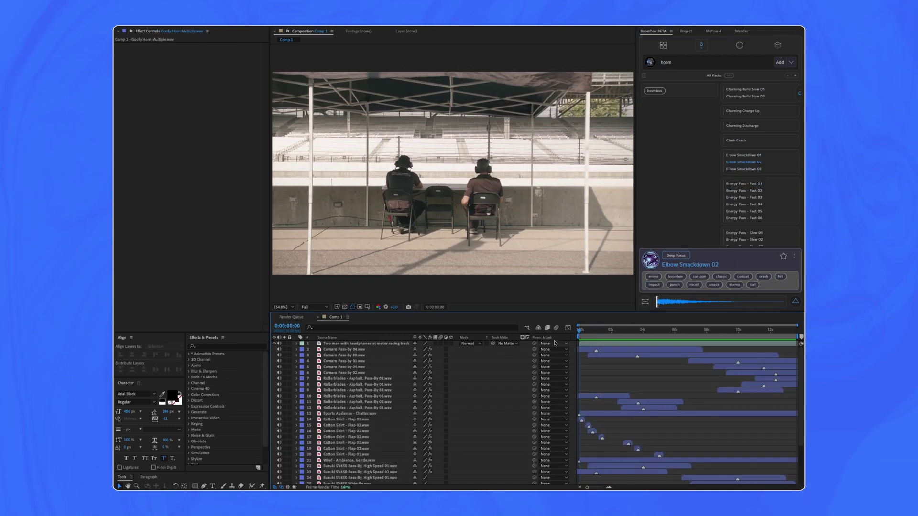
Play the composition with all its sound effect layers from the start
key(space)
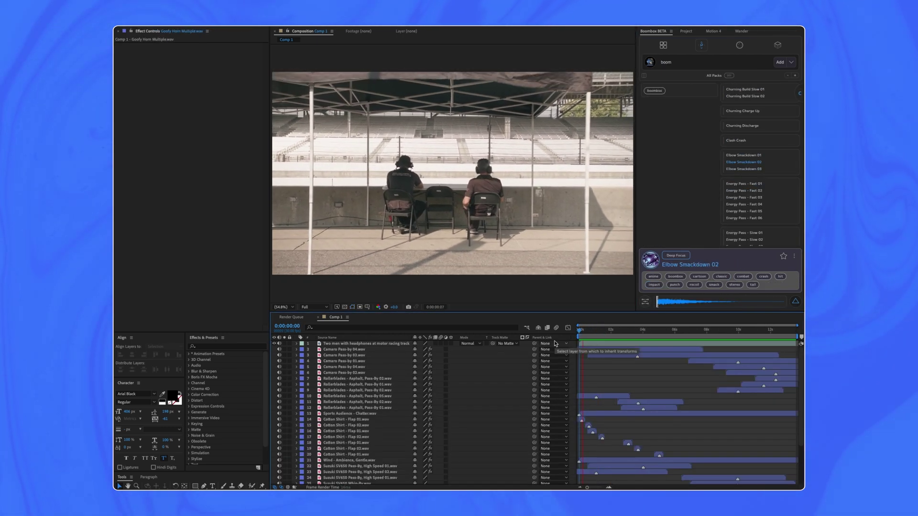